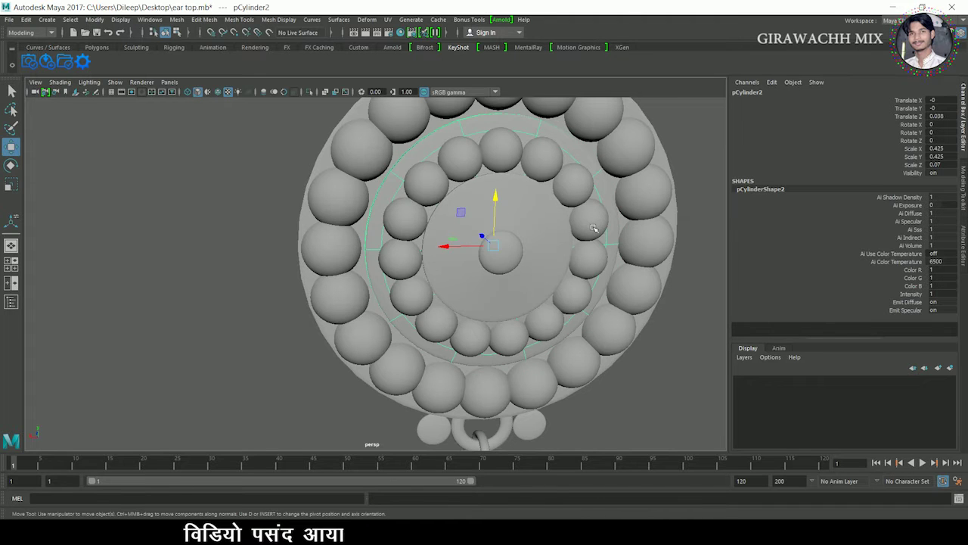
Select the small centre disc and activate the Insert Edge Loop Tool.
click(554, 240)
click(696, 270)
click(559, 251)
shift+right_drag(488, 217, 428, 220)
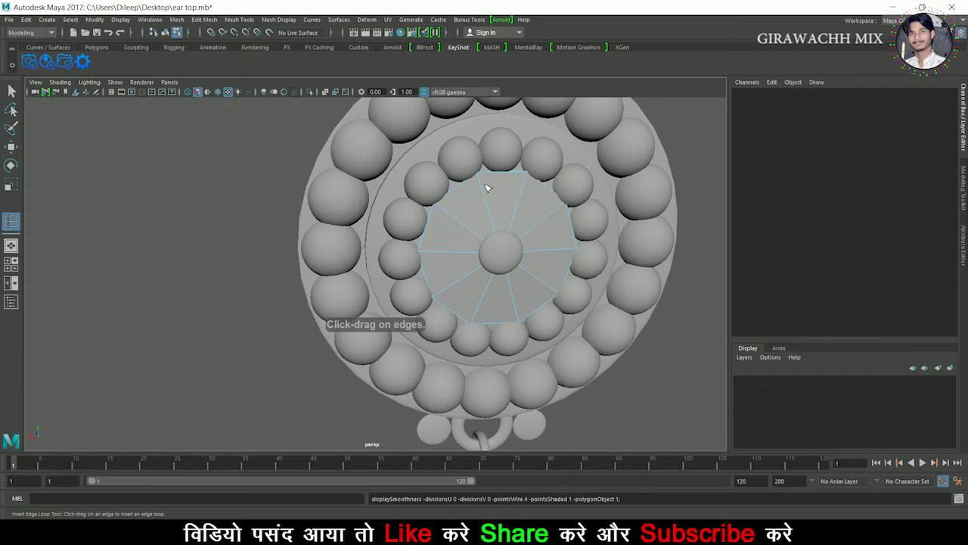
scroll(492, 190, up, 2)
scroll(530, 185, up, 2)
scroll(499, 242, up, 2)
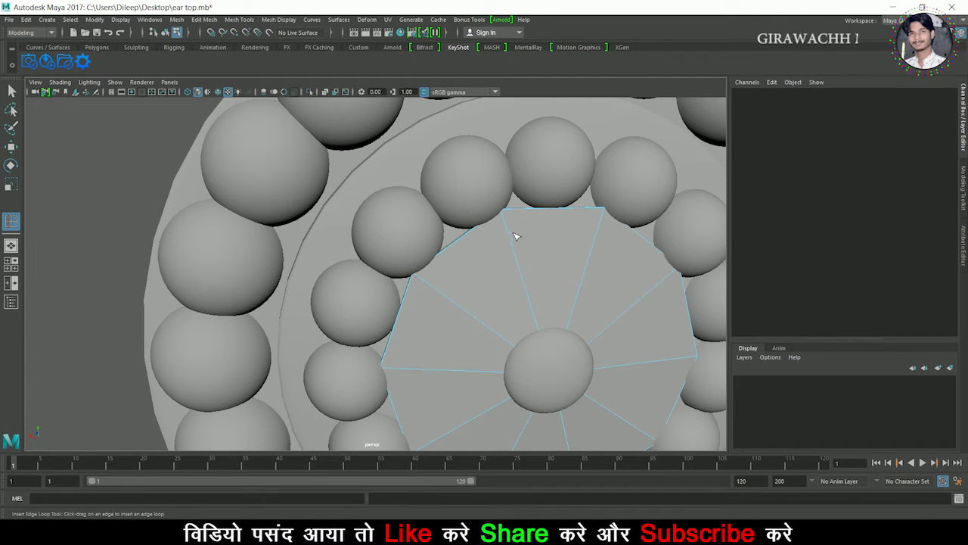
Add nine concentric edge loops around the centre disc's bead.
click(514, 237)
click(516, 241)
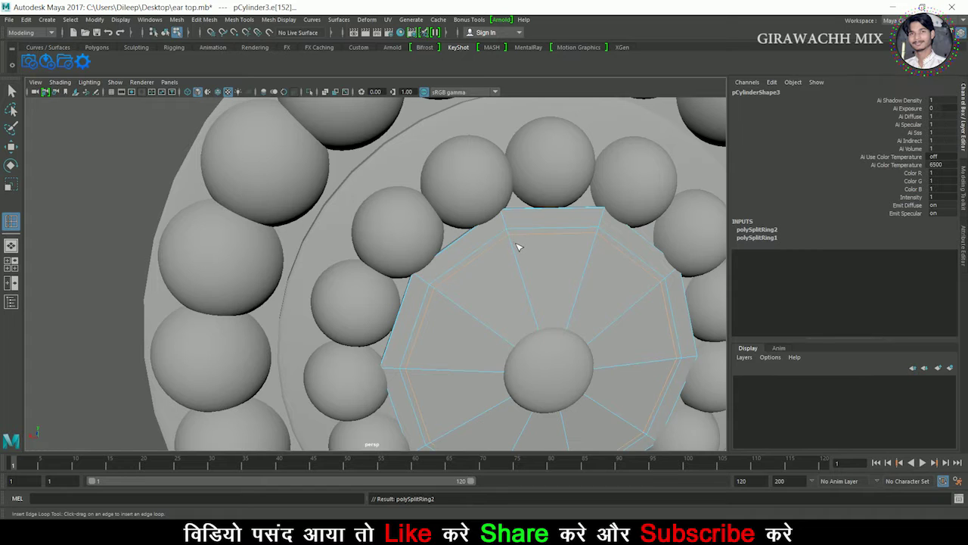
click(518, 251)
click(522, 261)
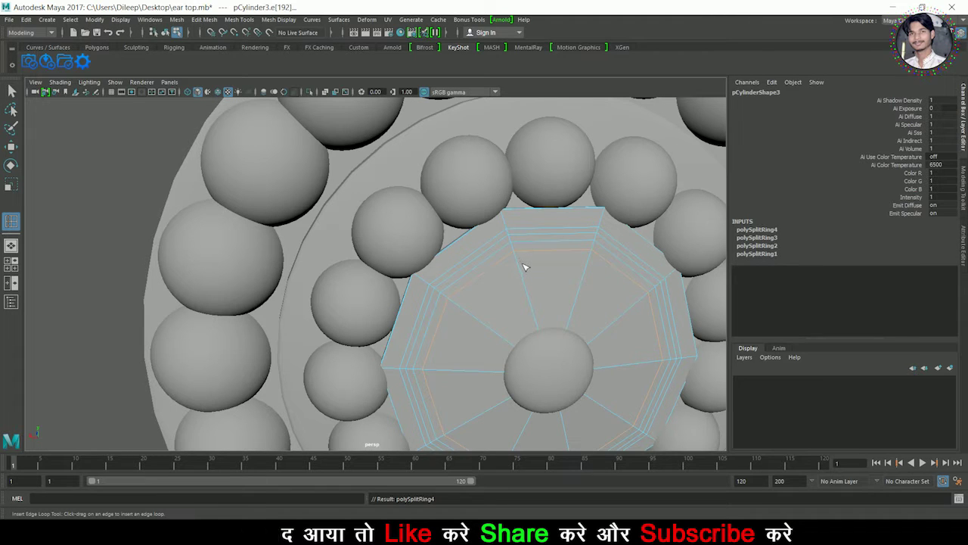
click(525, 271)
click(528, 287)
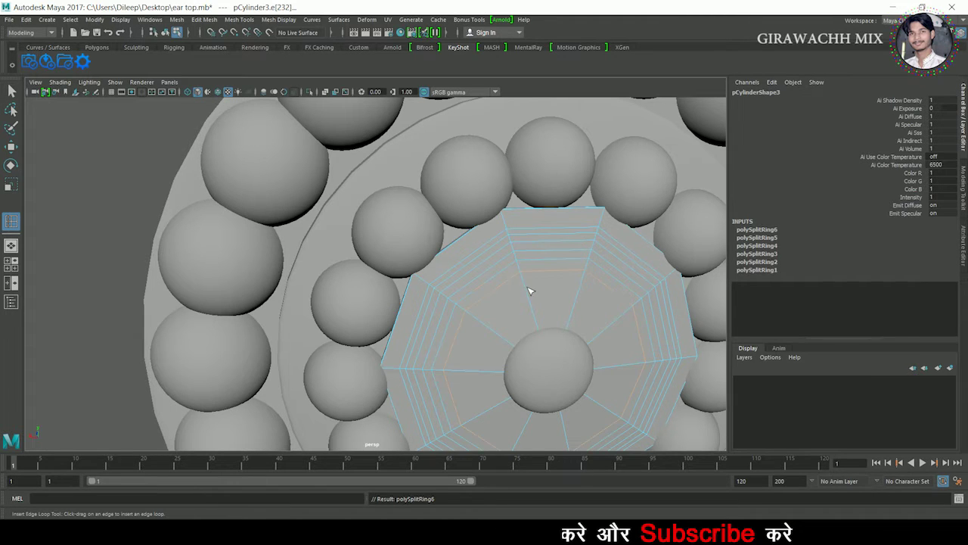
drag(530, 291, 532, 303)
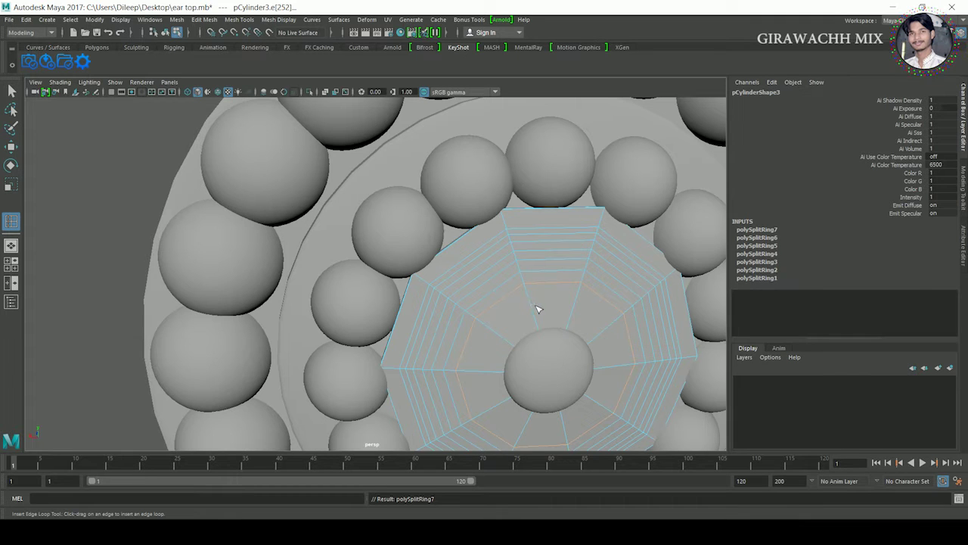
click(539, 317)
click(541, 325)
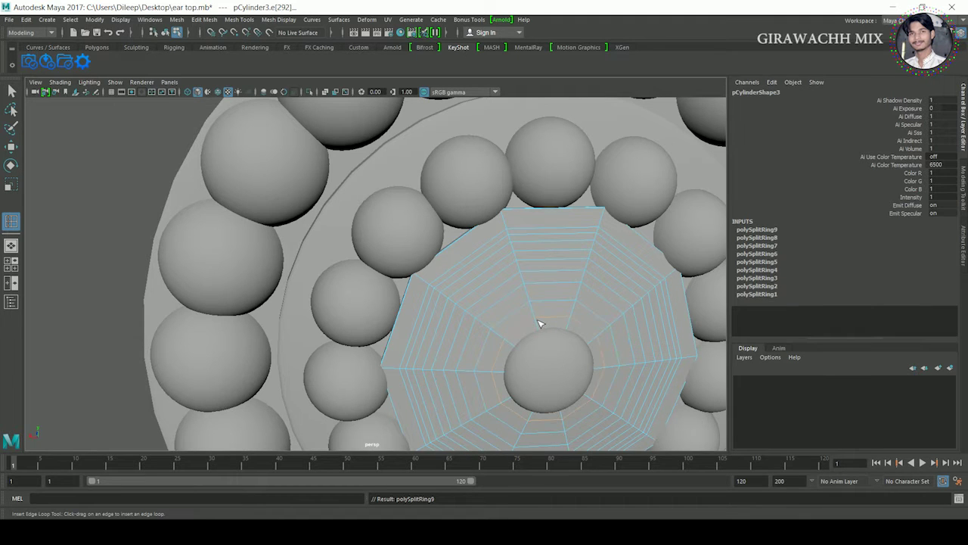
With Move and smooth preview on, select a concentric edge loop and raise it.
key(w)
key(3)
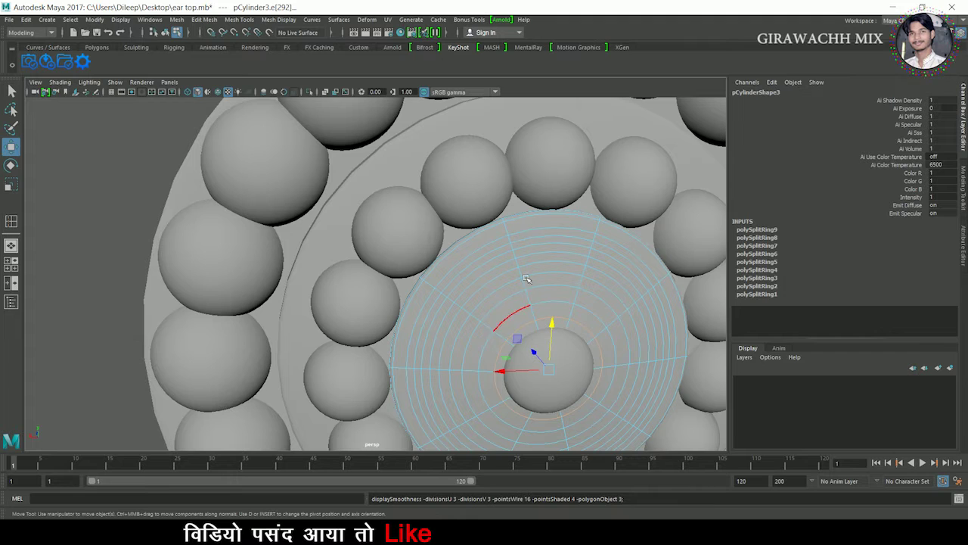
double_click(526, 254)
alt+drag(460, 350, 524, 340)
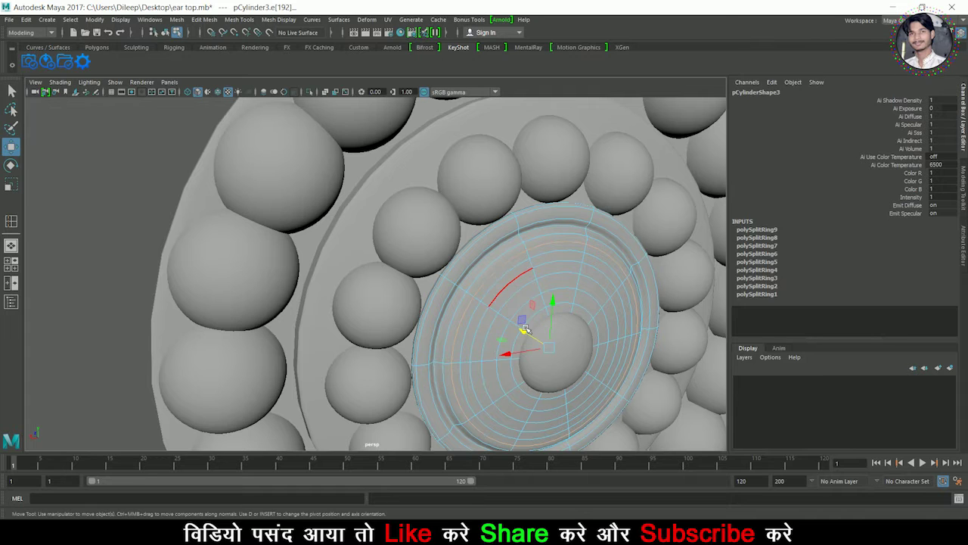
drag(537, 342, 532, 338)
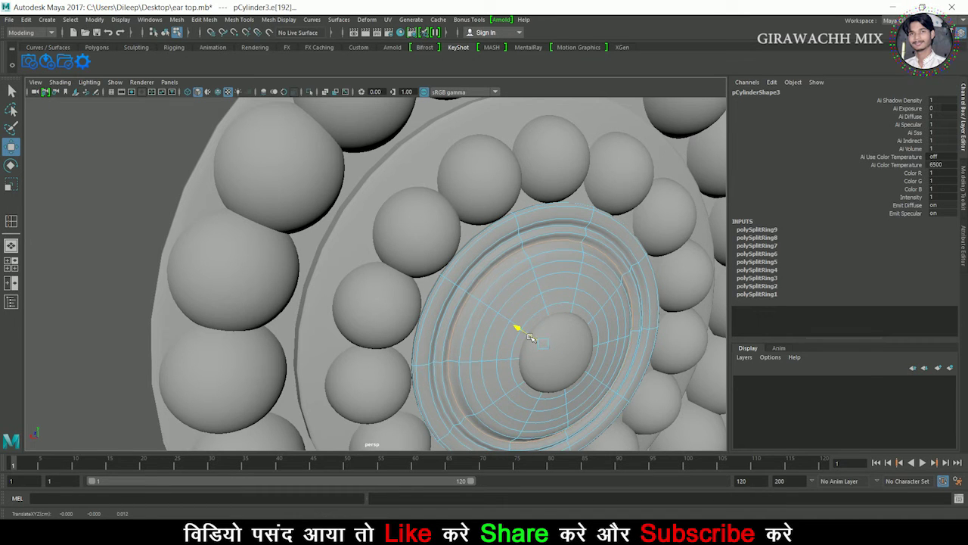
Undo the first ridge and raise the selected edge rings into concentric ripples.
key(space)
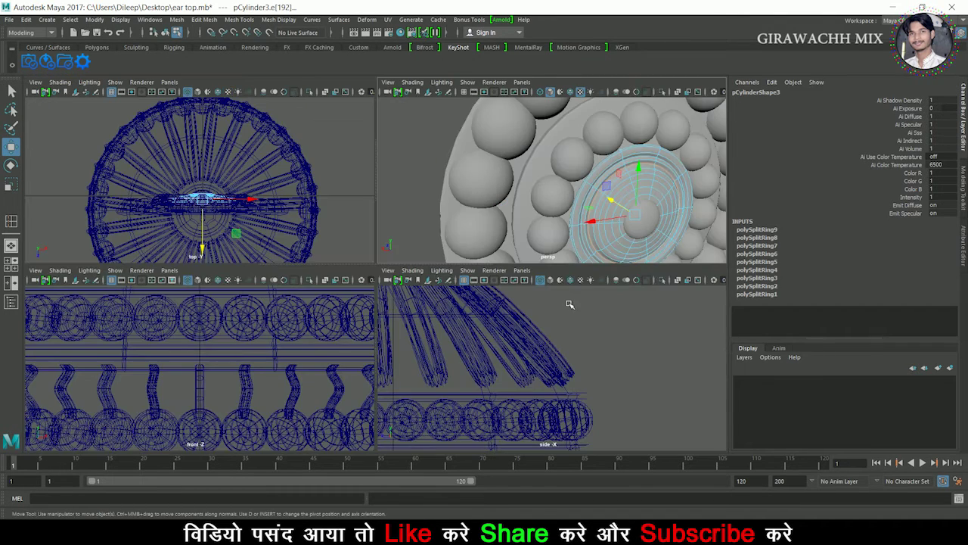
key(space)
key(ctrl+z)
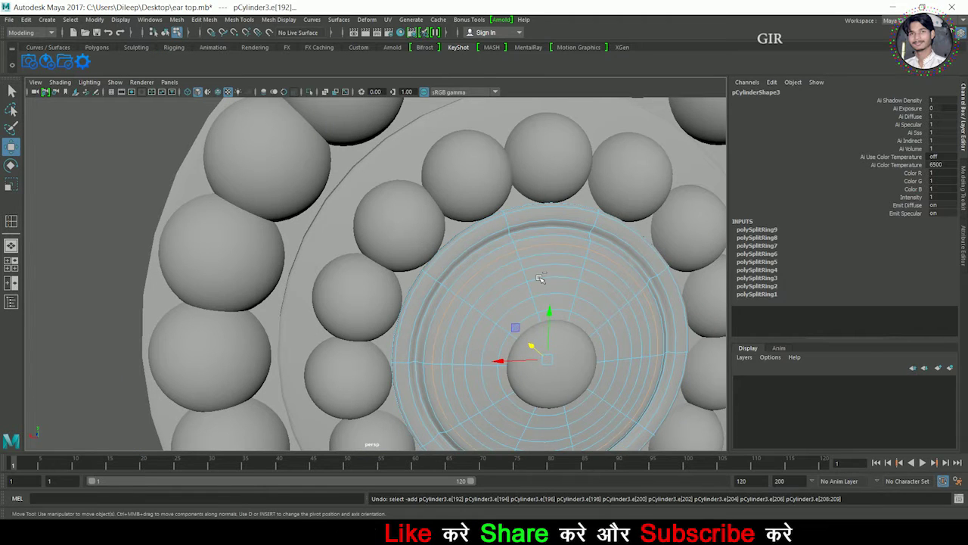
key(ctrl+z)
key(ctrl+z)
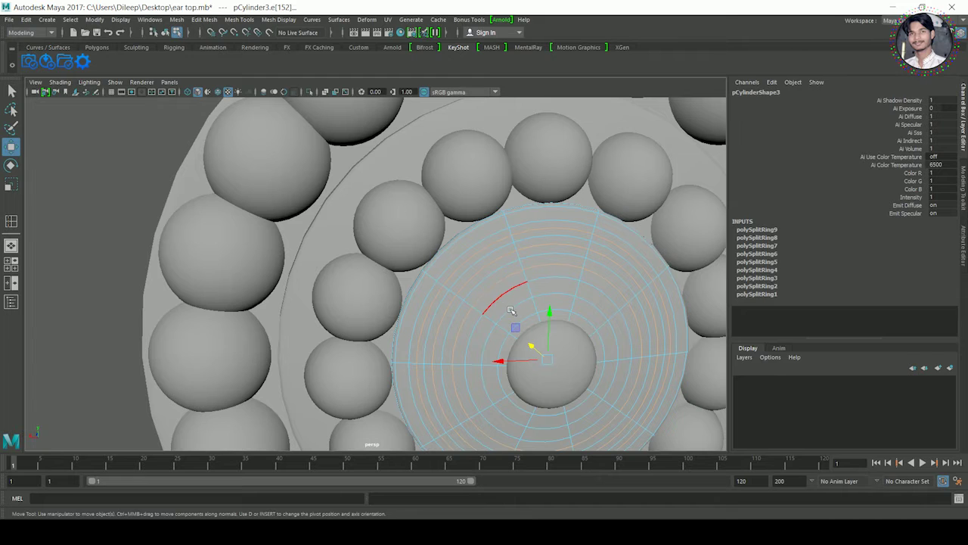
mouse_move(519, 341)
alt+mouse_down()
mouse_move(533, 338)
mouse_move(521, 329)
mouse_move(531, 333)
alt+mouse_up()
scroll(531, 333, down, 8)
right_drag(496, 265, 500, 281)
mouse_move(529, 258)
alt+mouse_down()
mouse_move(592, 248)
mouse_move(515, 255)
alt+mouse_up()
scroll(503, 295, up, 3)
mouse_move(502, 295)
alt+mouse_down()
mouse_move(492, 314)
mouse_move(443, 190)
alt+mouse_up()
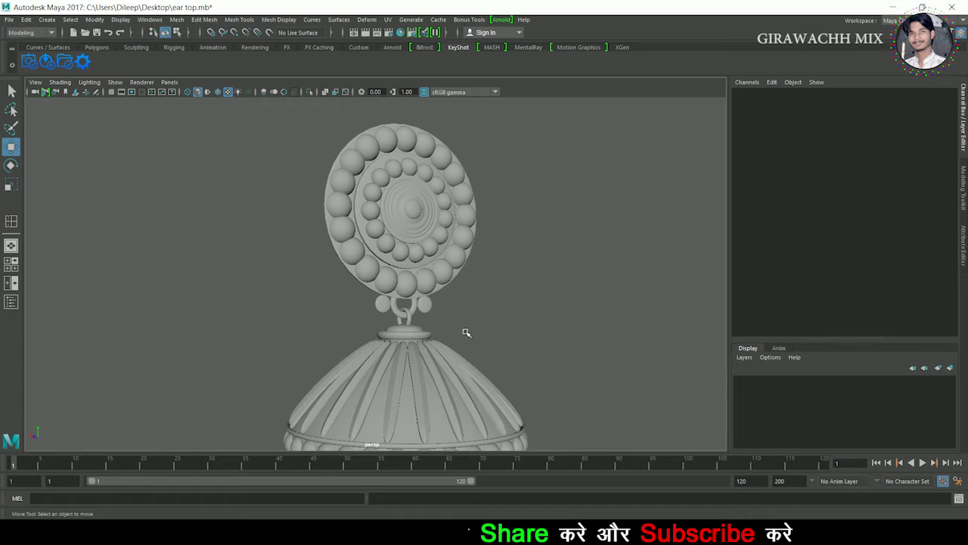
alt+middle_drag(465, 331, 451, 195)
mouse_move(451, 194)
alt+mouse_down()
mouse_move(476, 255)
mouse_move(516, 264)
mouse_move(507, 259)
mouse_move(525, 244)
mouse_move(462, 253)
alt+mouse_up()
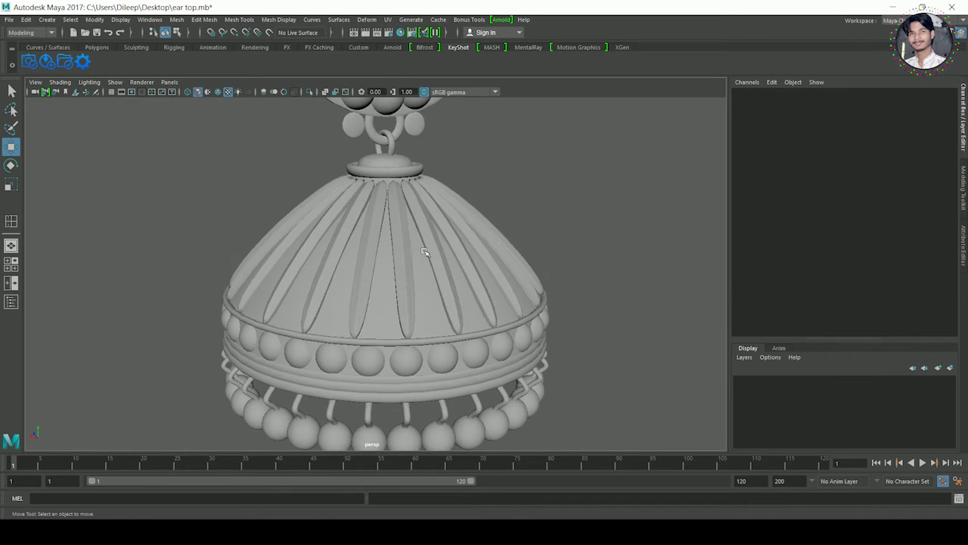
scroll(361, 247, down, 3)
alt+drag(361, 246, 471, 242)
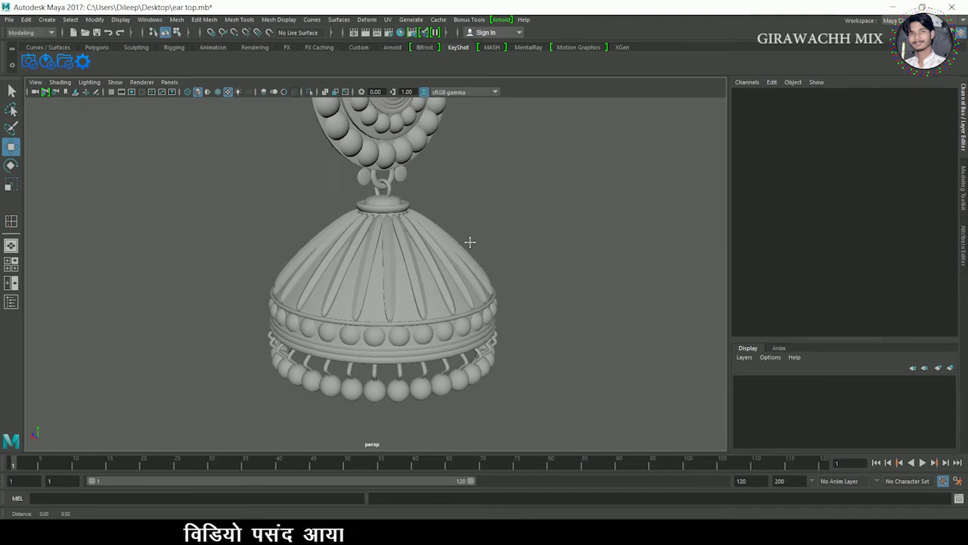
scroll(476, 272, up, 3)
scroll(476, 272, down, 4)
alt+drag(342, 236, 355, 236)
scroll(514, 300, up, 2)
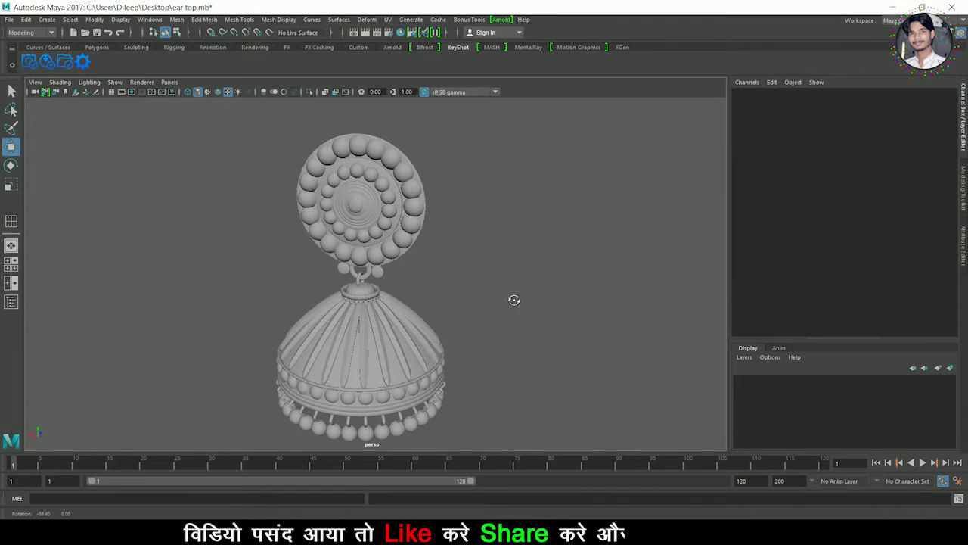
scroll(471, 244, up, 2)
alt+drag(471, 244, 493, 333)
scroll(414, 263, up, 3)
scroll(414, 263, up, 2)
click(341, 231)
scroll(323, 218, up, 1)
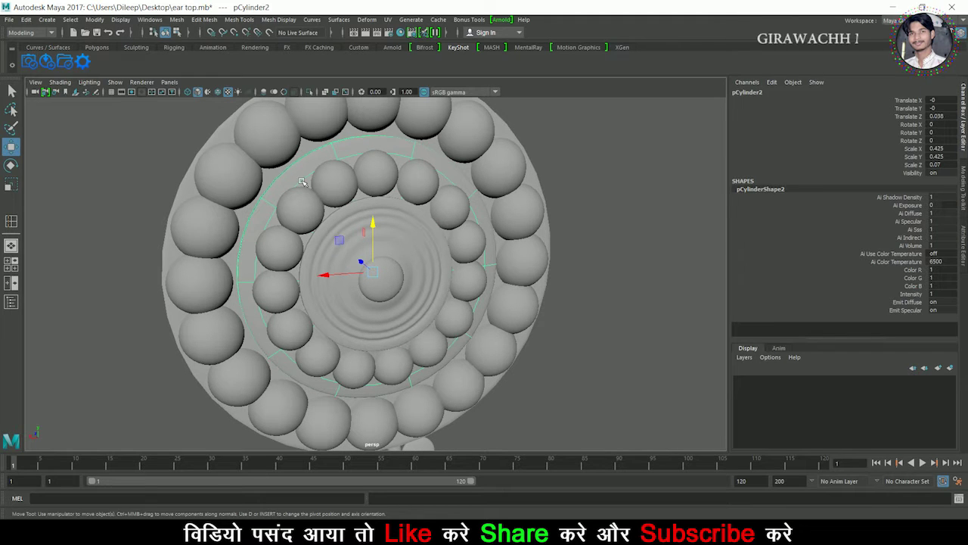
Insert six edge loops near the outer rim of the middle bead disc.
scroll(317, 201, up, 2)
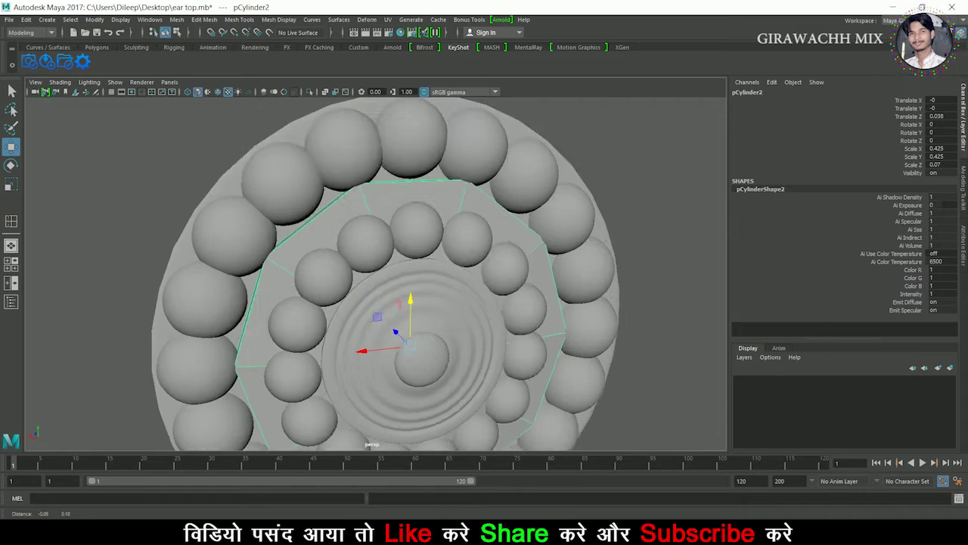
scroll(329, 212, up, 3)
shift+right_click(331, 140)
click(302, 153)
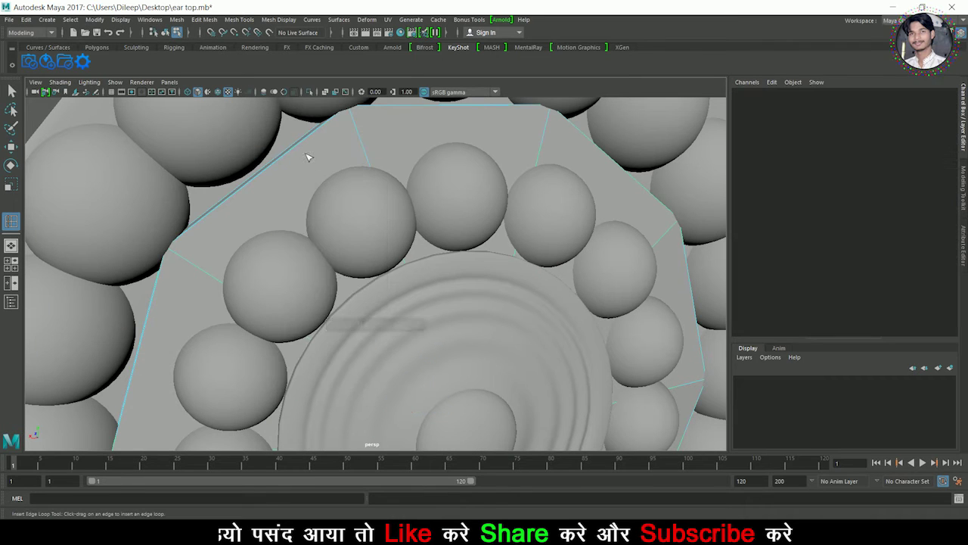
click(359, 122)
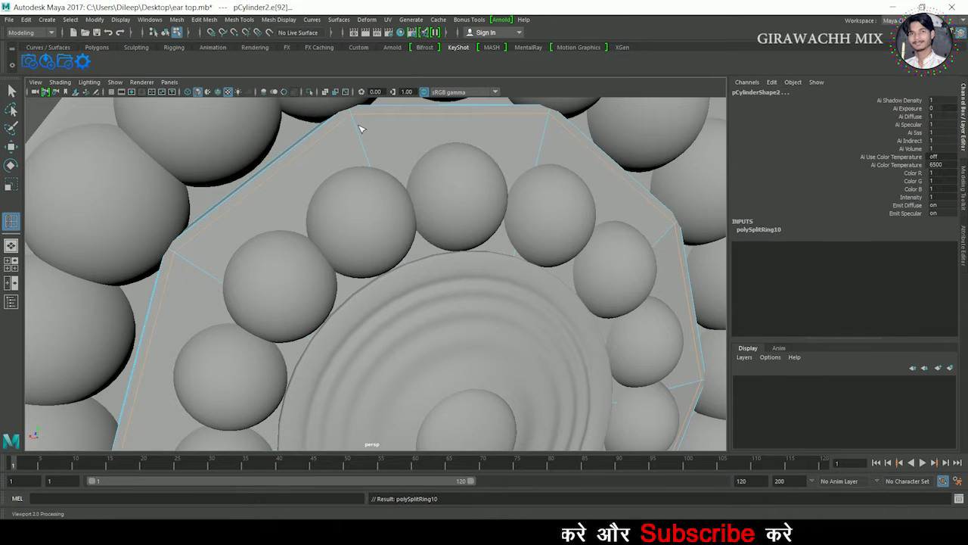
click(365, 136)
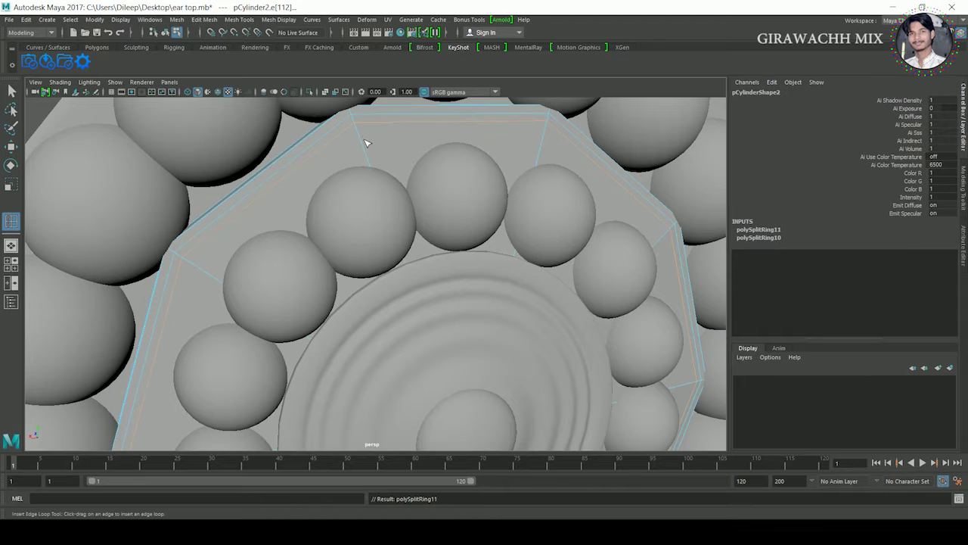
click(367, 148)
click(369, 159)
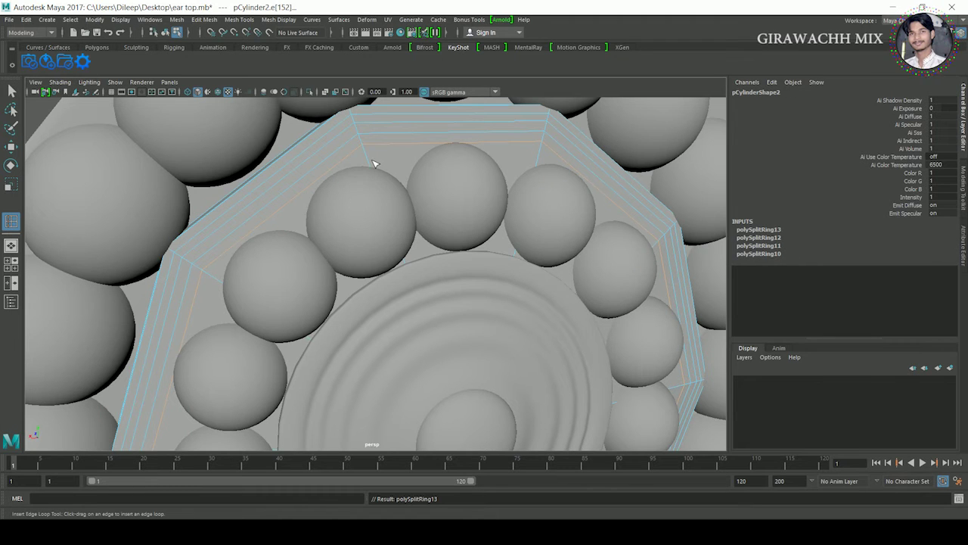
click(378, 174)
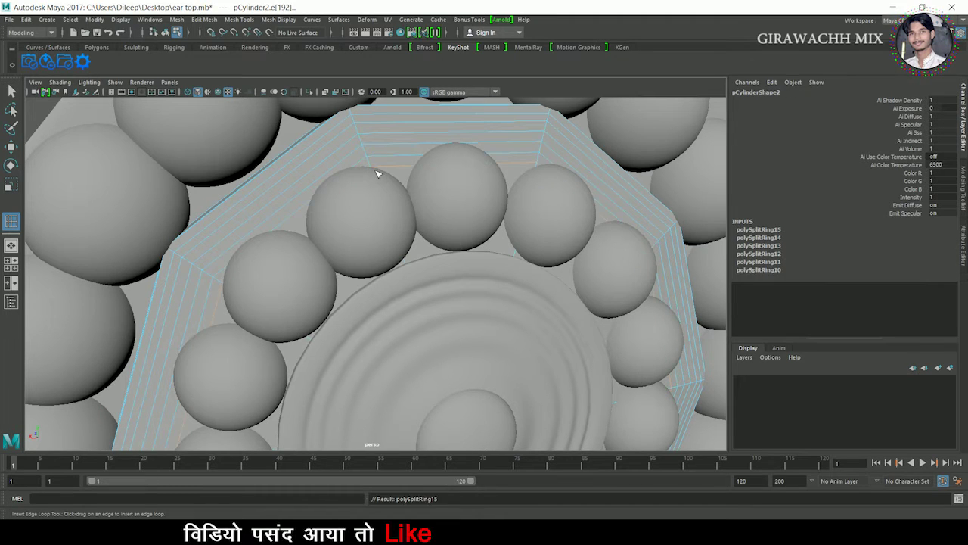
Switch to edge selection, select the large back disc, and save the scene as ear top.mb.
key(w)
right_click(370, 154)
right_drag(372, 92, 372, 92)
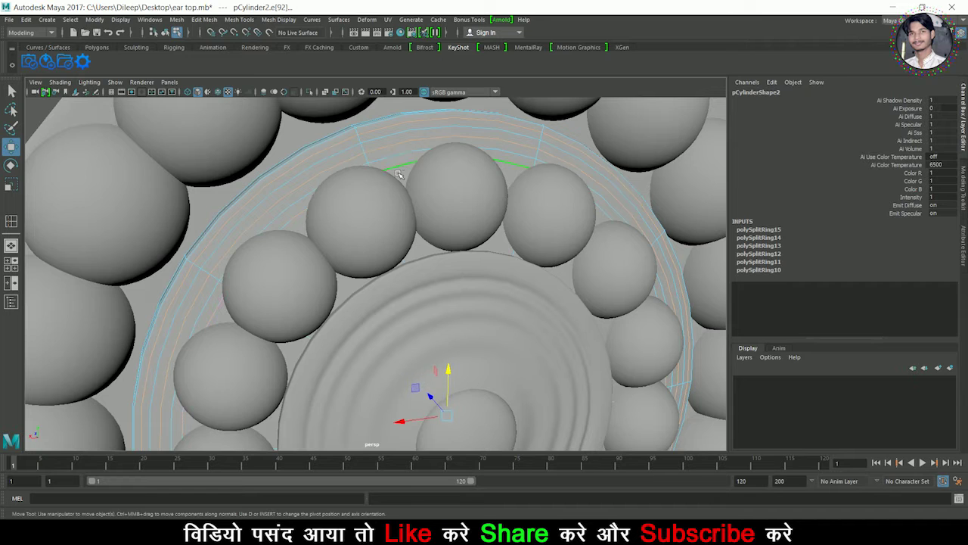
scroll(434, 202, down, 5)
mouse_move(433, 202)
alt+mouse_down()
mouse_move(401, 350)
mouse_move(392, 313)
mouse_move(423, 302)
alt+mouse_up()
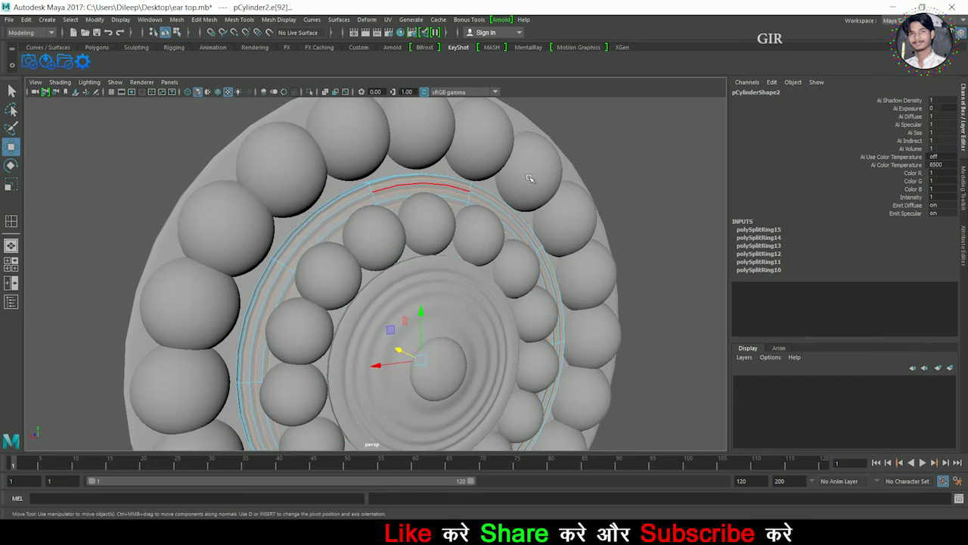
click(633, 180)
scroll(572, 211, down, 3)
mouse_move(573, 211)
alt+mouse_down()
mouse_move(580, 260)
mouse_move(243, 179)
mouse_move(277, 275)
mouse_move(130, 219)
alt+mouse_up()
click(309, 190)
key(ctrl+s)
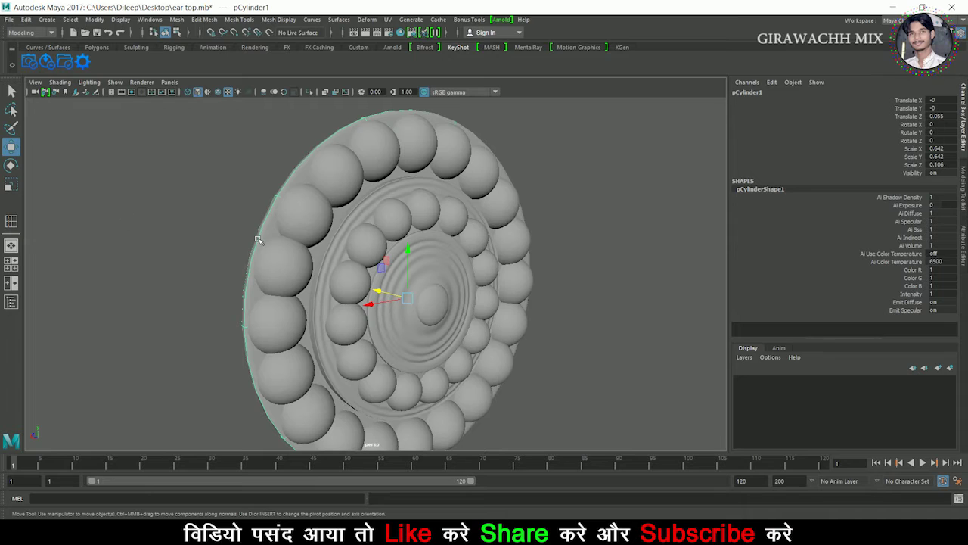
Hide the parts in front, select the large back disc and turn off smooth preview.
scroll(258, 240, down, 3)
scroll(258, 240, down, 2)
mouse_move(210, 144)
mouse_down()
mouse_move(398, 281)
mouse_move(507, 396)
mouse_up()
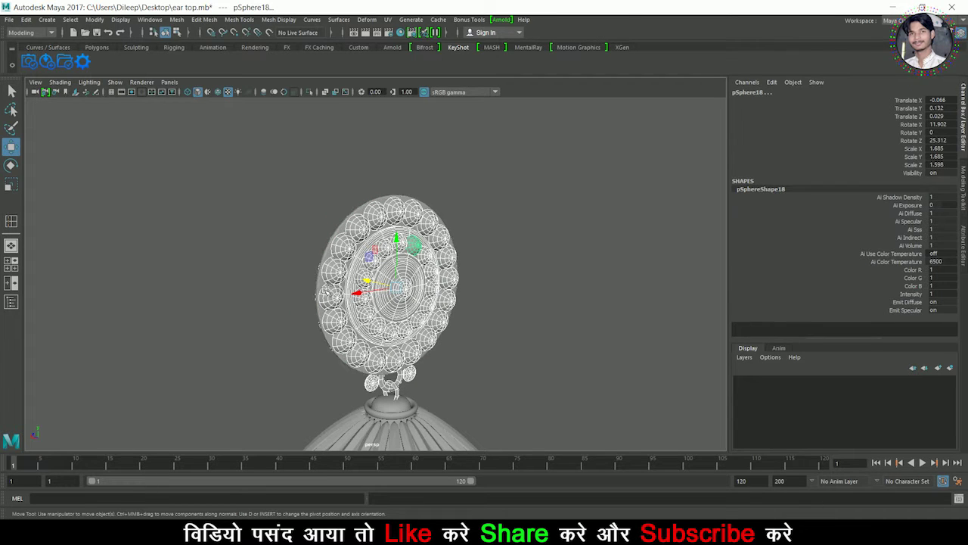
key(ctrl+h)
click(322, 287)
scroll(358, 298, up, 3)
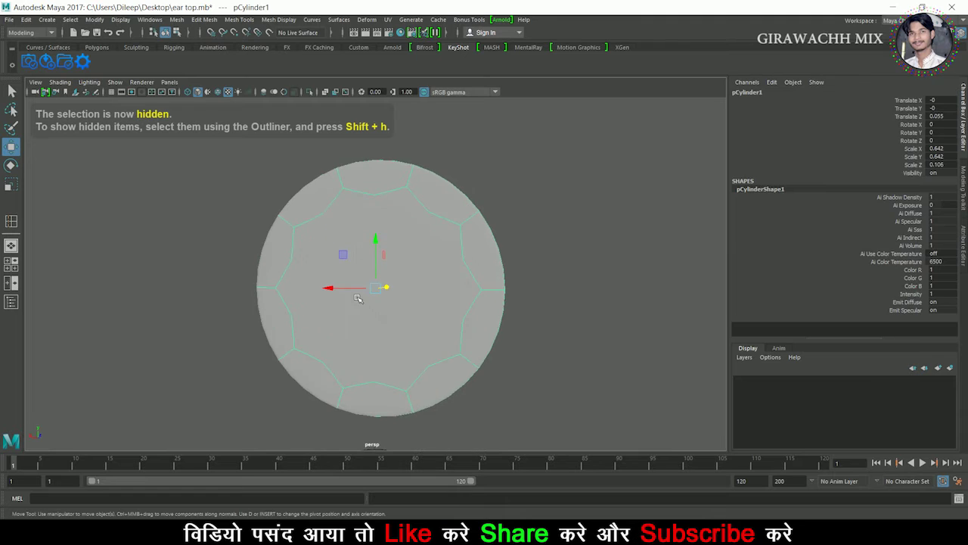
key(1)
Extrude the disc's top face, inset it toward the centre and scale it slightly smaller.
right_drag(324, 246, 367, 205)
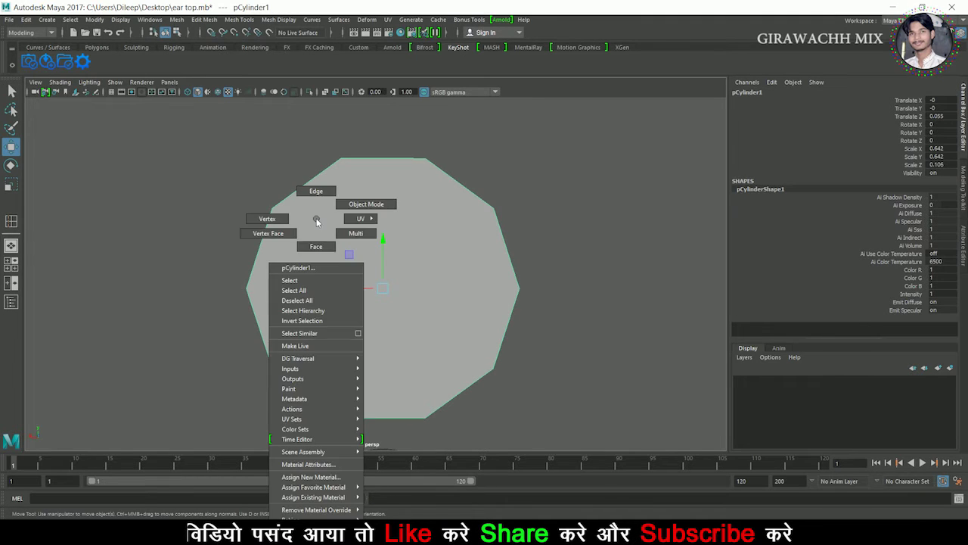
click(323, 254)
shift+right_drag(366, 250, 365, 278)
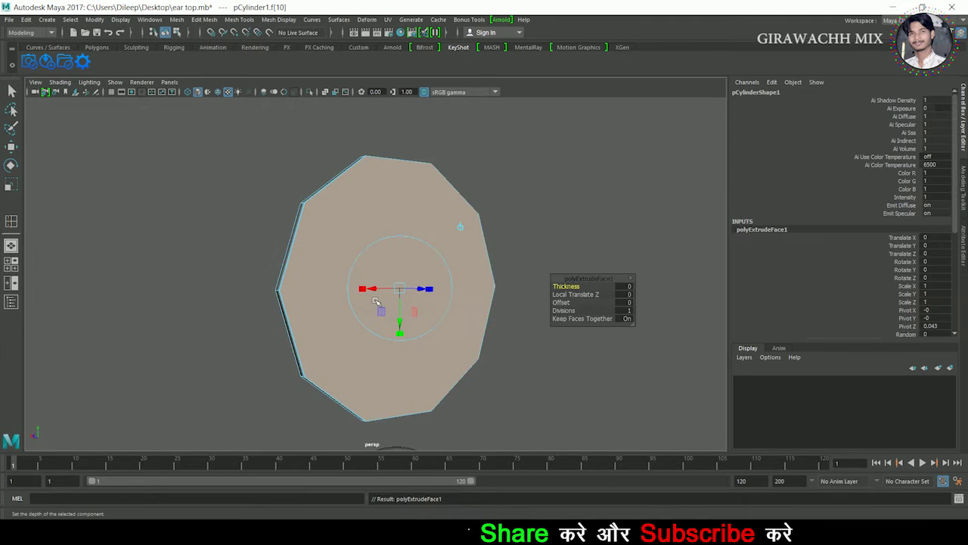
key(ctrl+z)
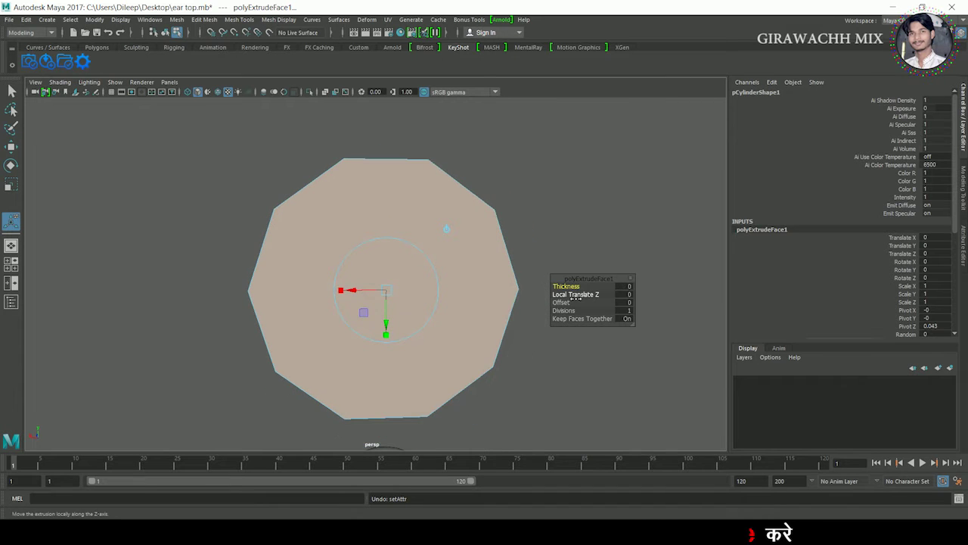
drag(575, 295, 576, 310)
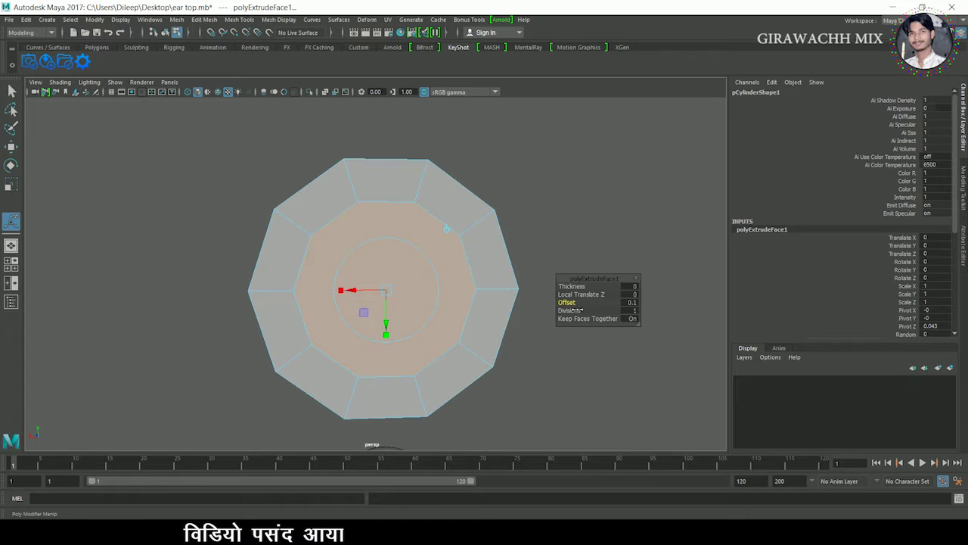
key(r)
drag(396, 289, 363, 317)
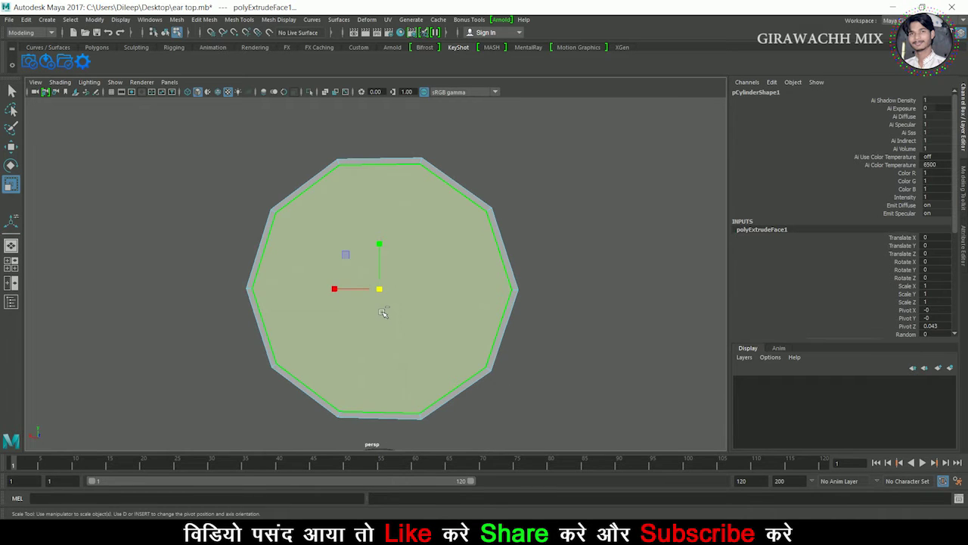
Extrude the back disc's inner face again and scale it down to about 0.586.
shift+right_drag(375, 303, 377, 337)
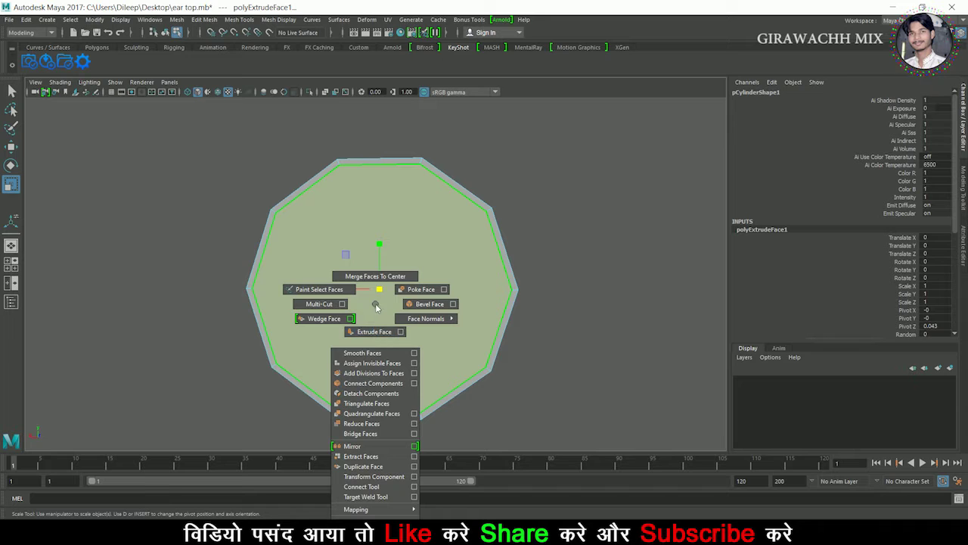
mouse_move(388, 299)
mouse_down()
mouse_move(313, 311)
mouse_move(417, 320)
mouse_up()
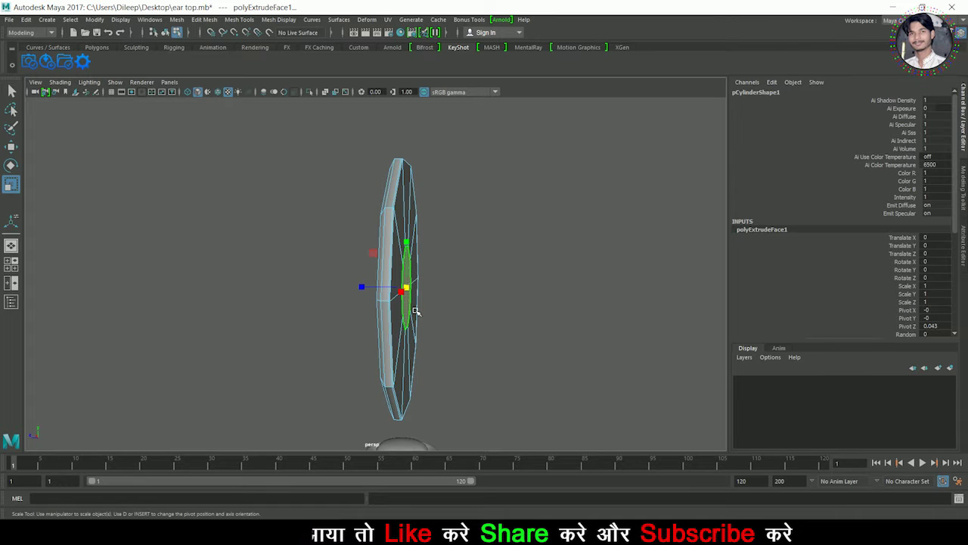
mouse_move(415, 310)
alt+mouse_down()
mouse_move(510, 307)
mouse_move(331, 183)
alt+mouse_up()
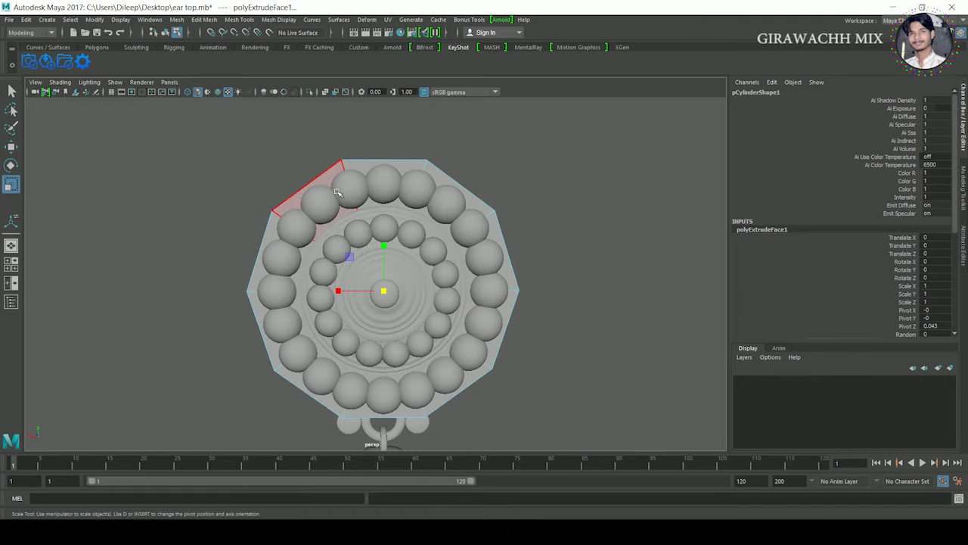
Return to object mode and orbit to inspect the beaded disc from several angles.
right_drag(331, 183, 398, 143)
scroll(399, 142, up, 3)
click(250, 143)
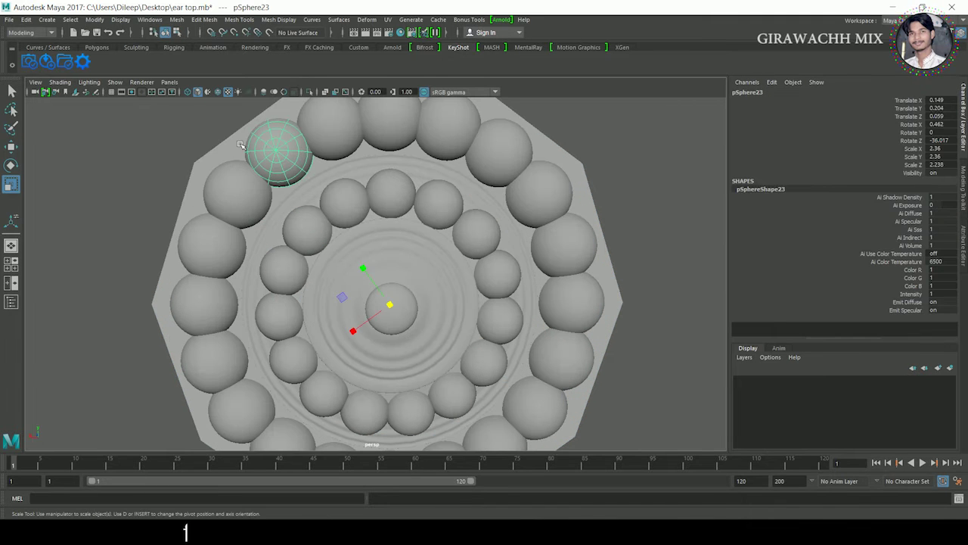
click(197, 156)
scroll(196, 156, down, 2)
mouse_move(197, 156)
alt+mouse_down()
mouse_move(286, 168)
mouse_move(250, 246)
alt+mouse_up()
scroll(286, 168, up, 2)
click(286, 167)
scroll(250, 245, up, 2)
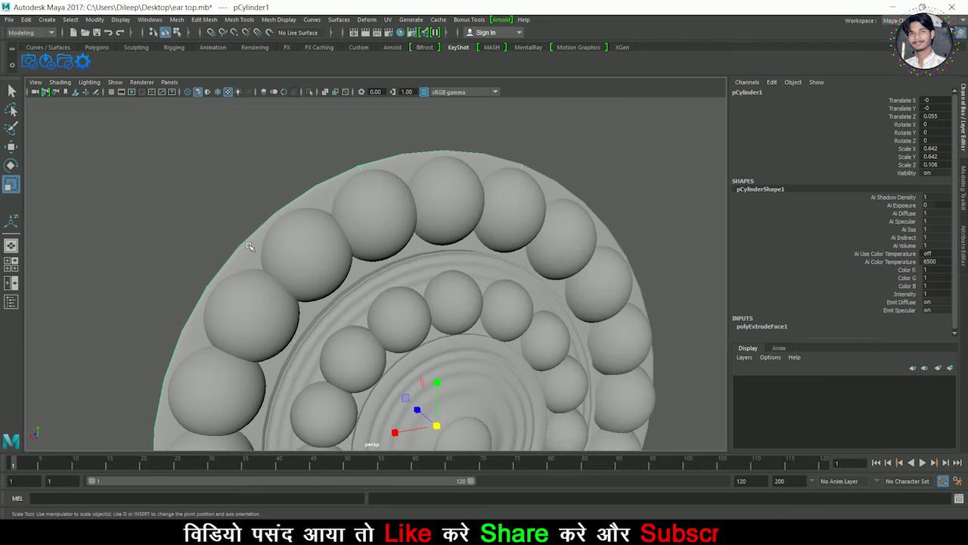
scroll(278, 196, down, 2)
mouse_move(249, 186)
alt+mouse_down()
mouse_move(456, 190)
mouse_move(389, 262)
mouse_move(298, 304)
alt+mouse_up()
Orbit around the whole earring, then show the four-view layout.
click(461, 190)
scroll(298, 305, down, 2)
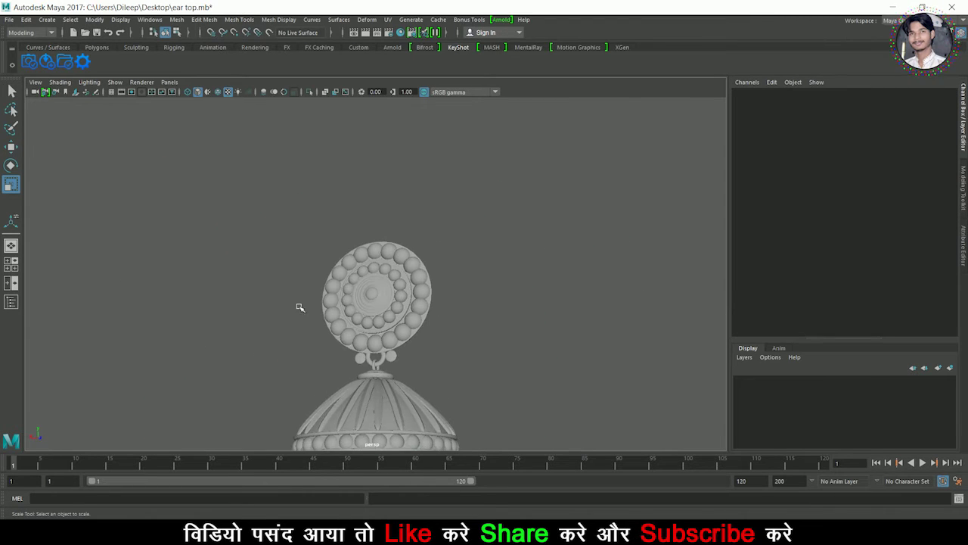
scroll(318, 244, down, 2)
scroll(319, 244, up, 2)
mouse_move(324, 234)
alt+mouse_down()
mouse_move(323, 252)
mouse_move(285, 262)
mouse_move(489, 269)
alt+mouse_up()
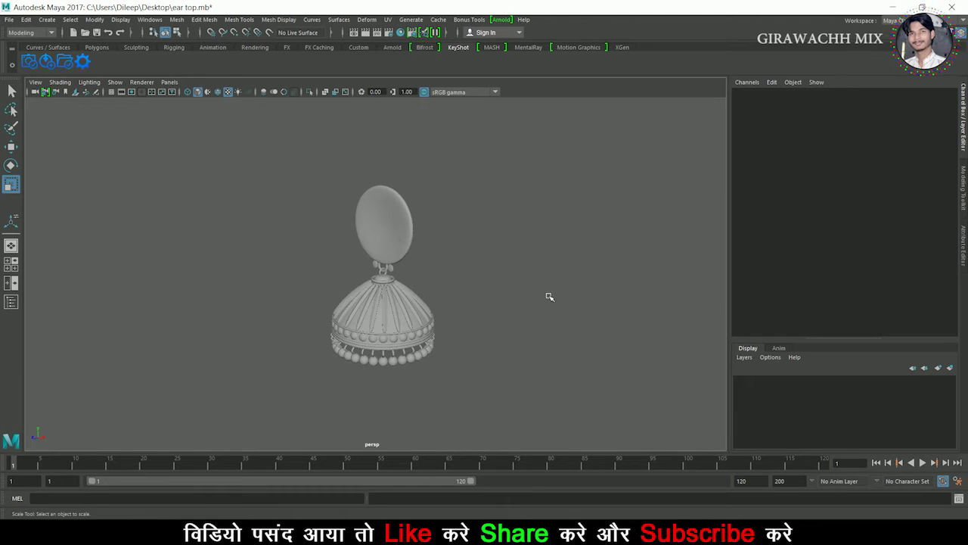
mouse_move(542, 300)
alt+mouse_down()
mouse_move(462, 316)
mouse_move(469, 281)
mouse_move(540, 297)
mouse_move(492, 281)
mouse_move(512, 285)
mouse_move(469, 299)
alt+mouse_up()
key(space)
scroll(249, 370, down, 5)
scroll(263, 354, up, 3)
shift+right_drag(291, 331, 241, 338)
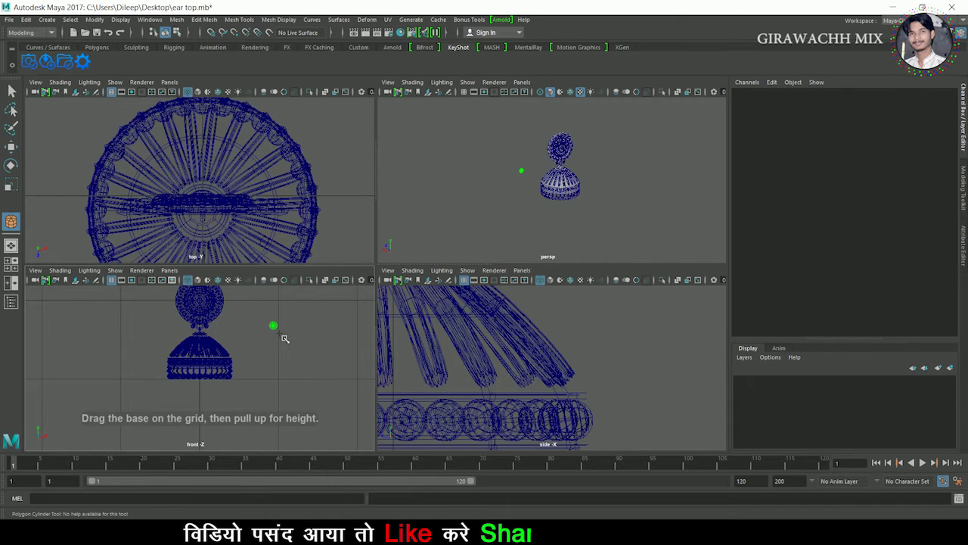
Create a polygon cylinder with 8 axis subdivisions.
click(277, 330)
key(space)
scroll(306, 296, up, 2)
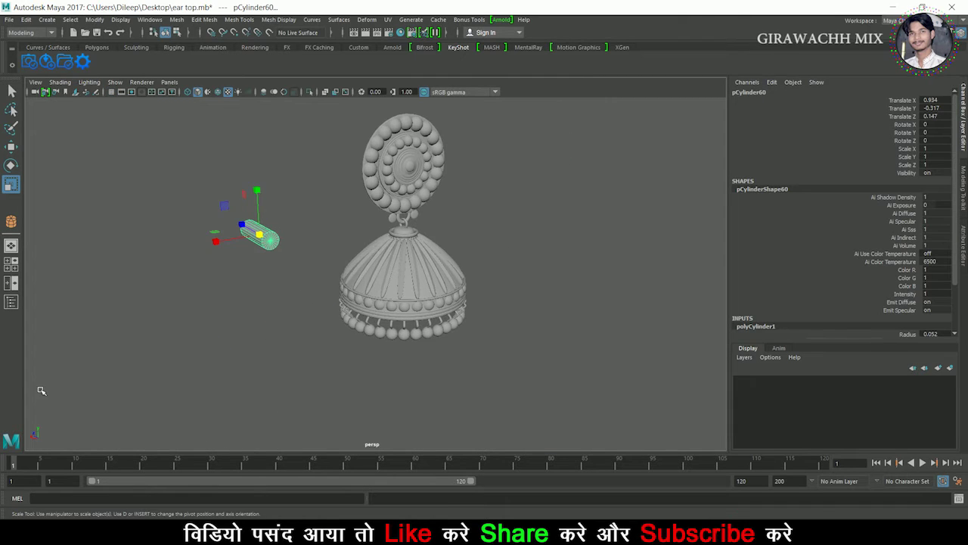
key(f)
scroll(832, 227, down, 2)
click(935, 292)
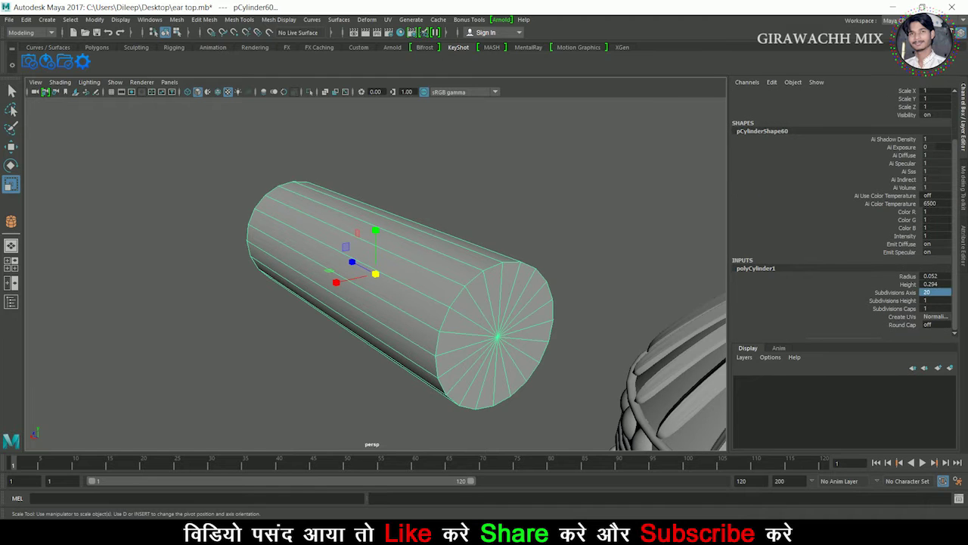
text(8)
key(Return)
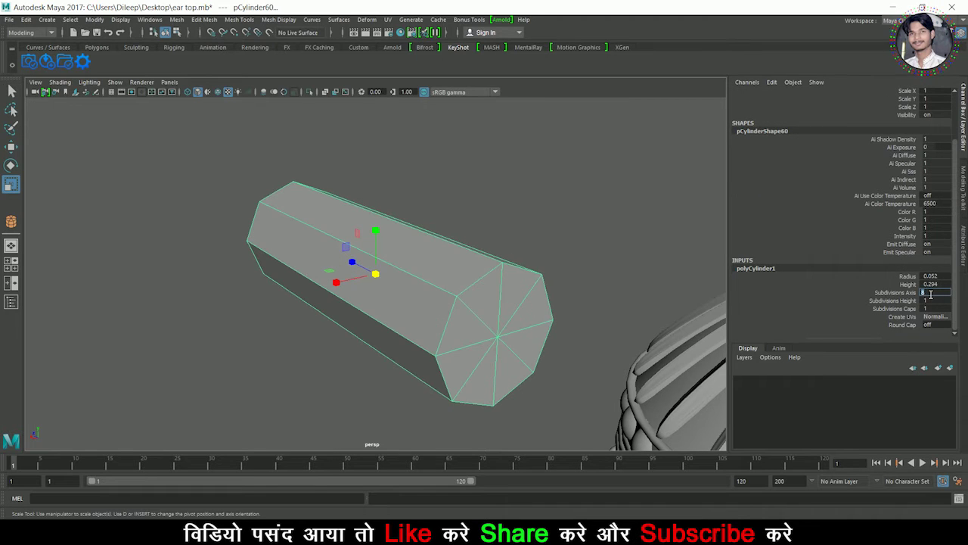
text(0)
right_click(484, 250)
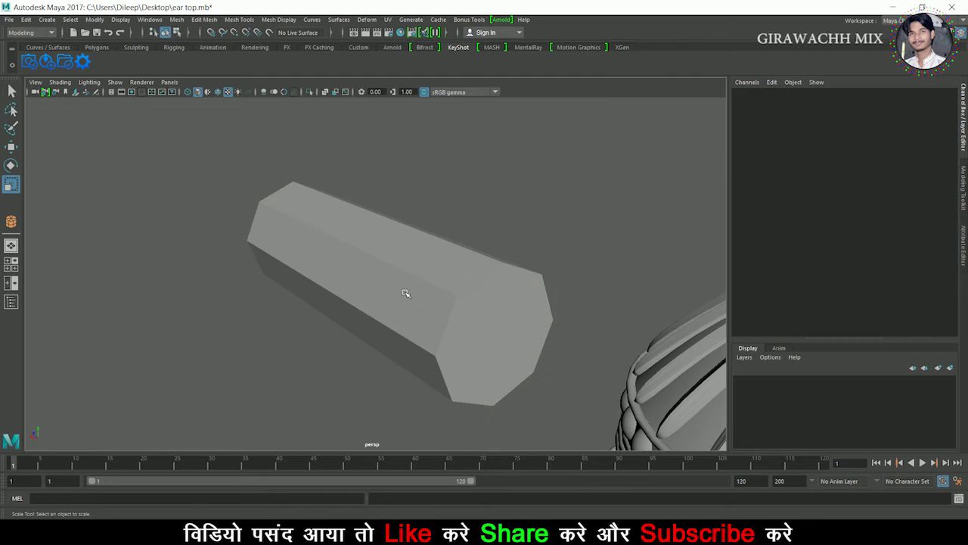
Move the eight-sided cylinder to the centre of the beaded disc.
key(space)
key(space)
scroll(303, 332, down, 5)
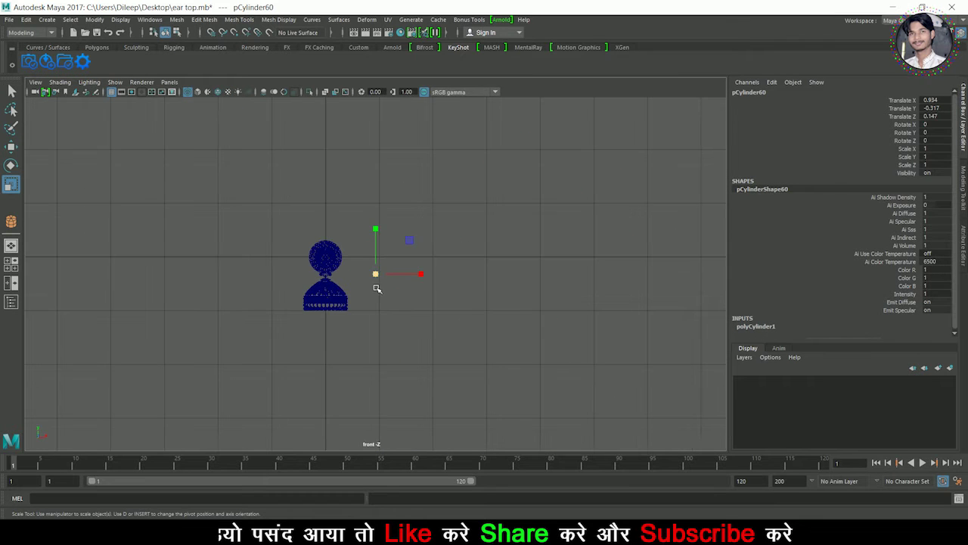
key(w)
mouse_move(378, 284)
mouse_down()
mouse_move(333, 273)
mouse_move(346, 209)
mouse_up()
key(f)
key(f)
scroll(357, 219, down, 5)
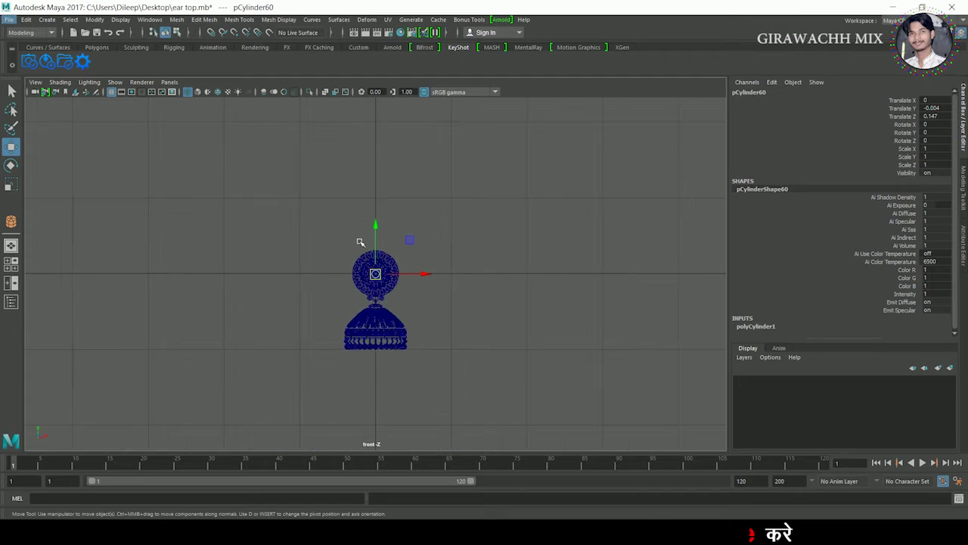
key(f)
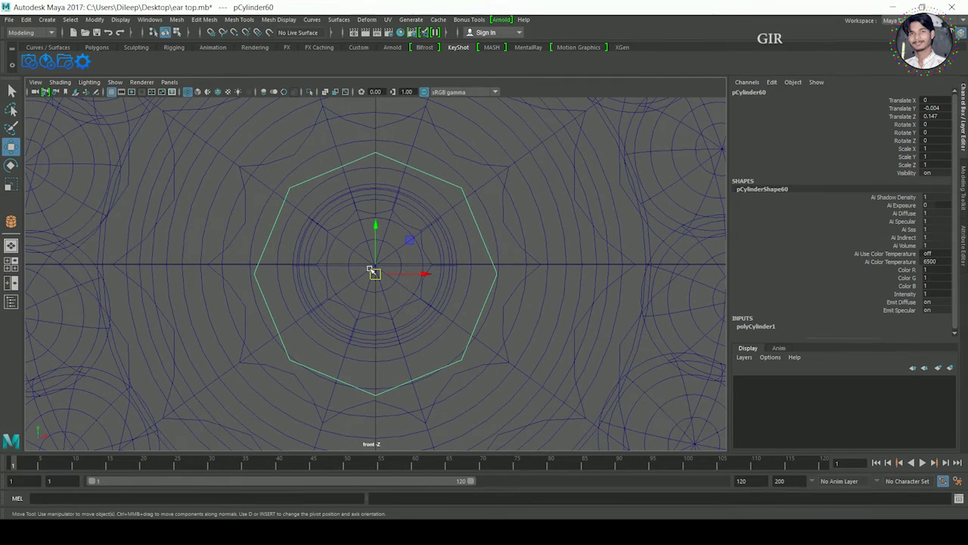
key(3)
key(1)
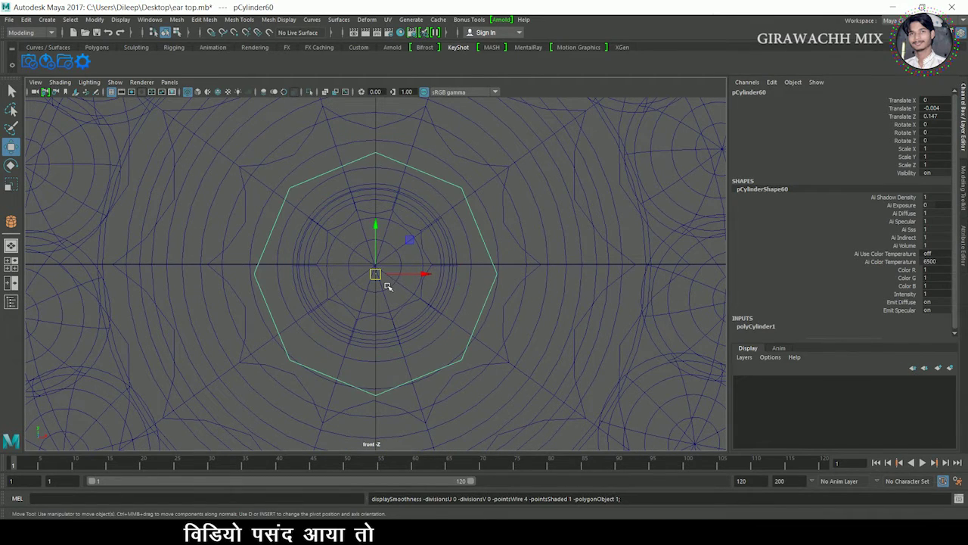
drag(387, 286, 384, 275)
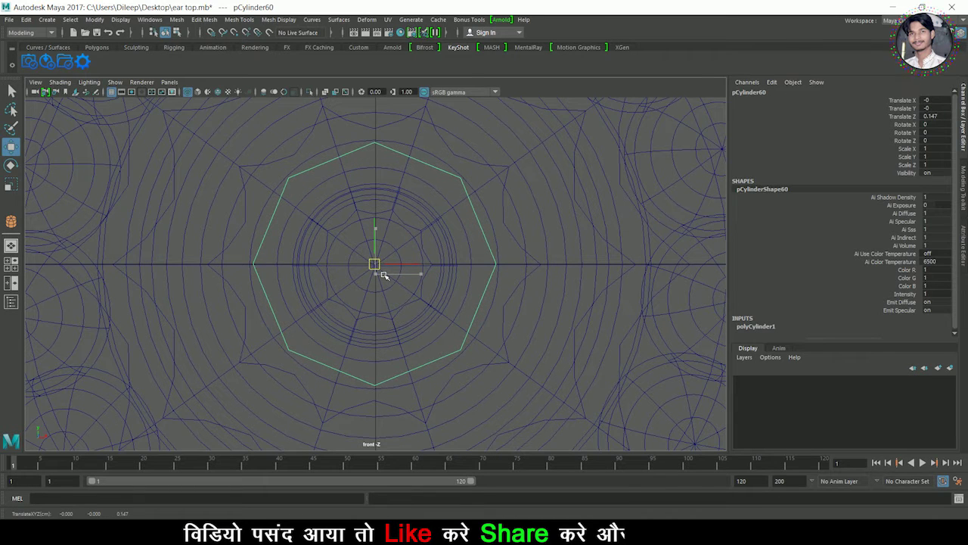
Scale the cylinder uniformly down to about 0.691 and check it in the side view.
key(r)
drag(391, 270, 264, 282)
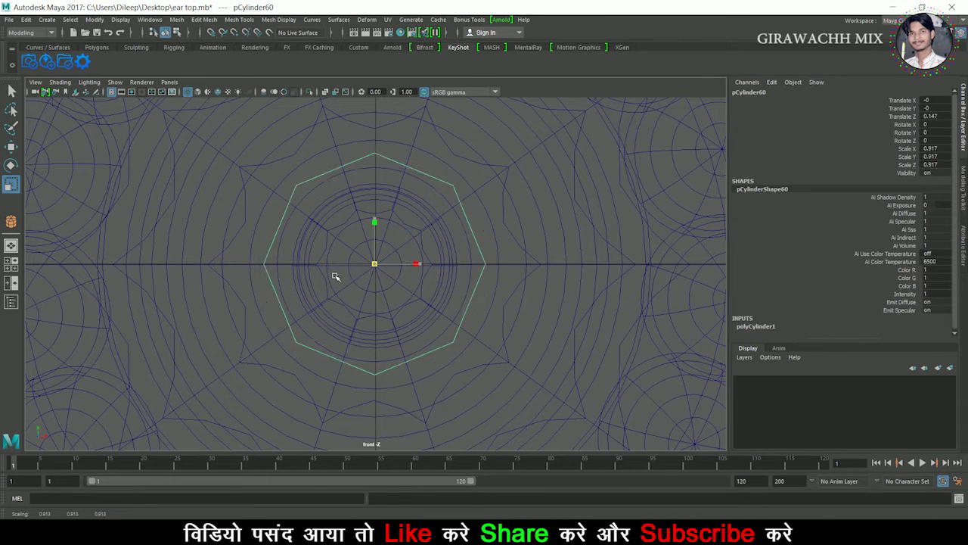
key(space)
key(space)
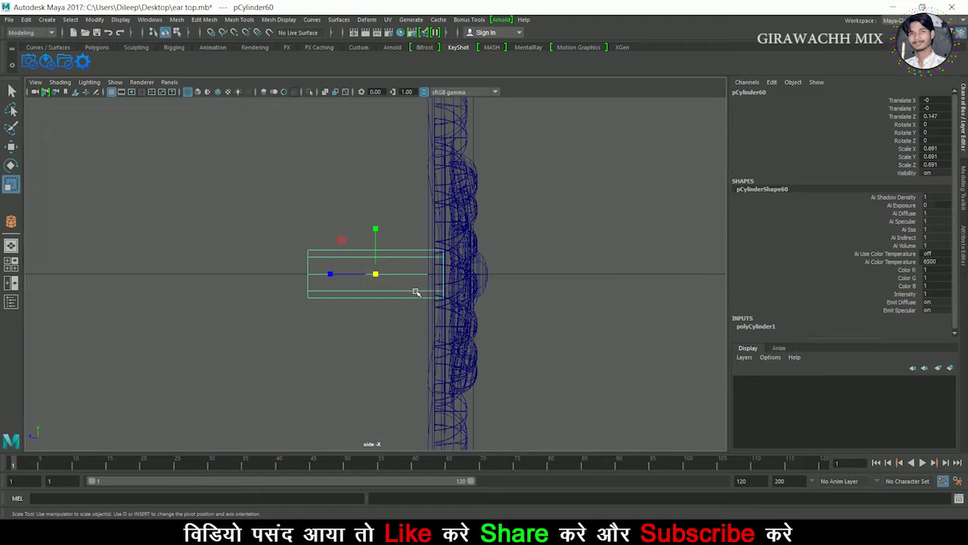
key(space)
key(space)
Slide the post cylinder further out from the disc's back and reselect it.
scroll(562, 190, down, 5)
alt+drag(562, 190, 518, 270)
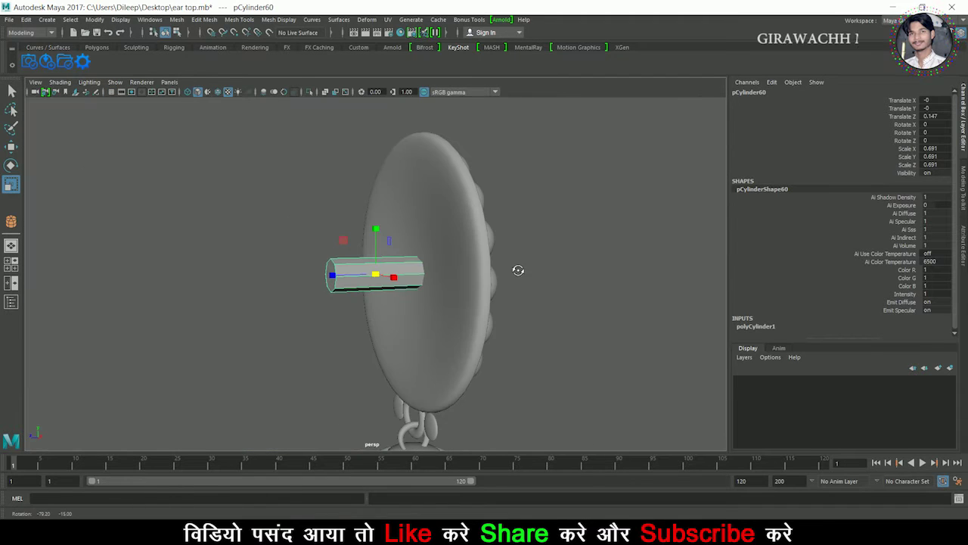
mouse_move(414, 271)
alt+mouse_down()
mouse_move(379, 273)
mouse_move(454, 264)
alt+mouse_up()
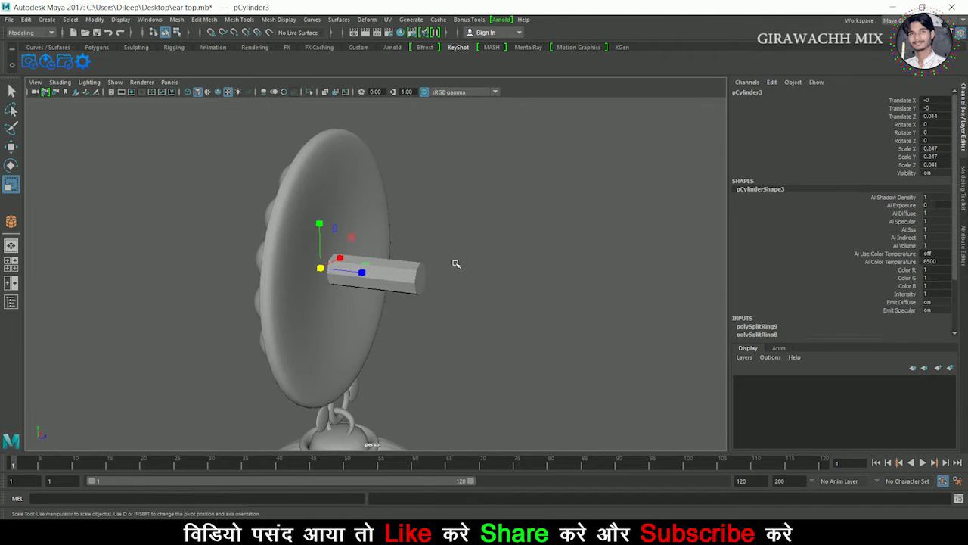
mouse_move(420, 295)
alt+mouse_down()
mouse_move(460, 295)
mouse_move(510, 326)
mouse_move(215, 312)
mouse_move(331, 318)
alt+mouse_up()
key(w)
alt+drag(239, 327, 340, 328)
mouse_move(340, 328)
alt+right_down()
mouse_move(551, 347)
mouse_move(205, 352)
alt+right_up()
mouse_move(205, 353)
alt+mouse_down()
mouse_move(88, 326)
mouse_move(216, 350)
mouse_move(382, 312)
mouse_move(246, 367)
alt+mouse_up()
click(171, 335)
click(369, 314)
Scale the post cylinder thinner in the front view, checking it in perspective.
key(r)
key(space)
drag(372, 278, 282, 283)
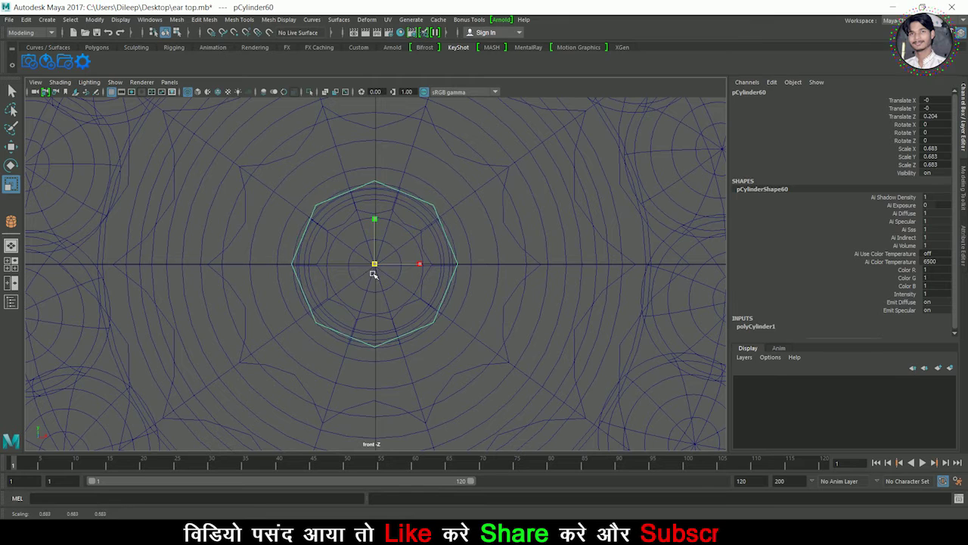
key(space)
key(space)
scroll(573, 187, down, 5)
mouse_move(564, 205)
alt+mouse_down()
mouse_move(411, 257)
mouse_move(478, 265)
alt+mouse_up()
click(411, 257)
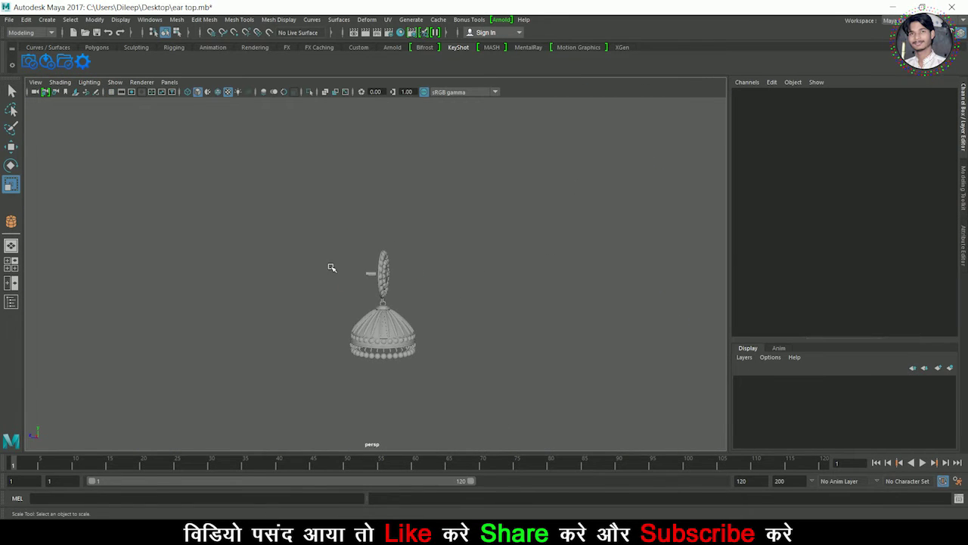
alt+drag(345, 284, 525, 328)
scroll(524, 329, up, 3)
Thin the post further to 0.342 and stretch it along its length.
key(space)
key(space)
key(space)
click(543, 179)
key(space)
drag(382, 275, 357, 276)
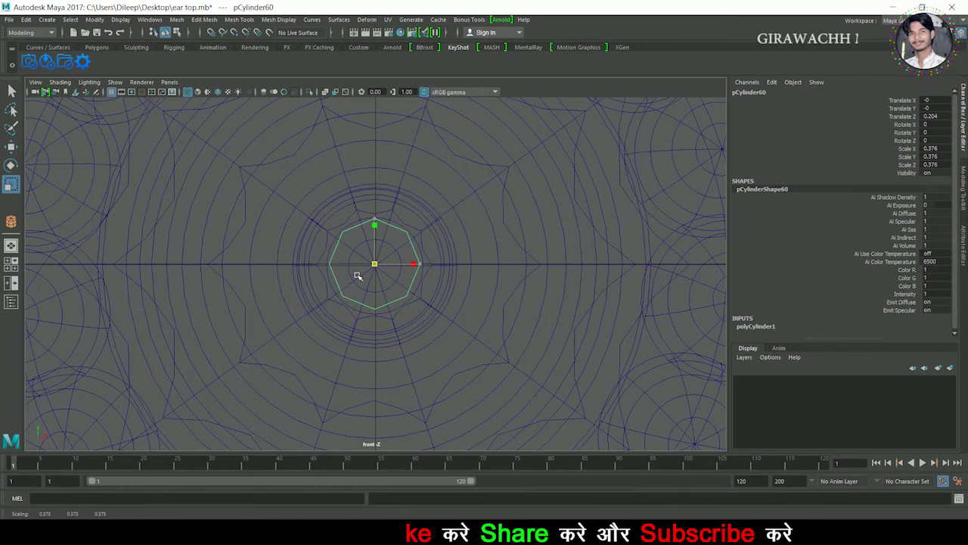
key(space)
key(space)
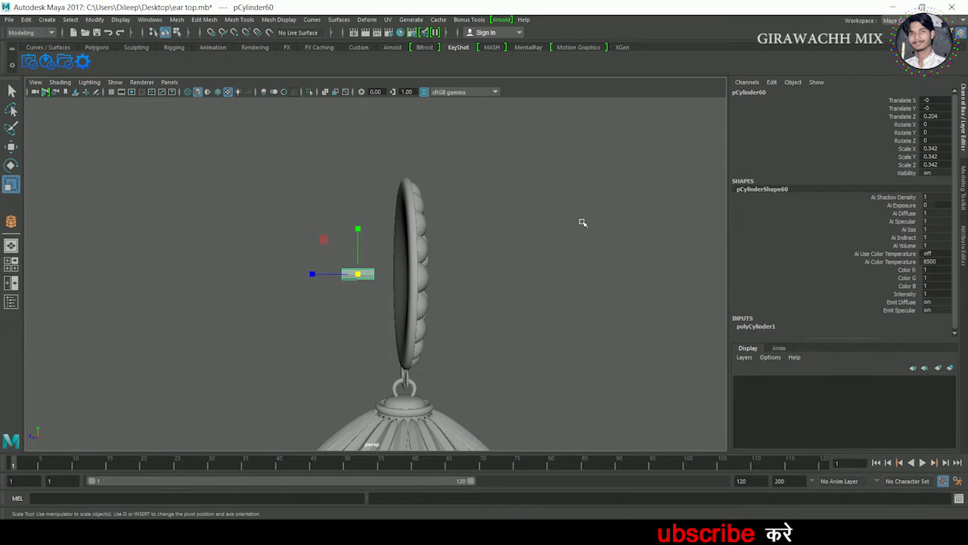
drag(310, 274, 293, 284)
drag(204, 292, 116, 315)
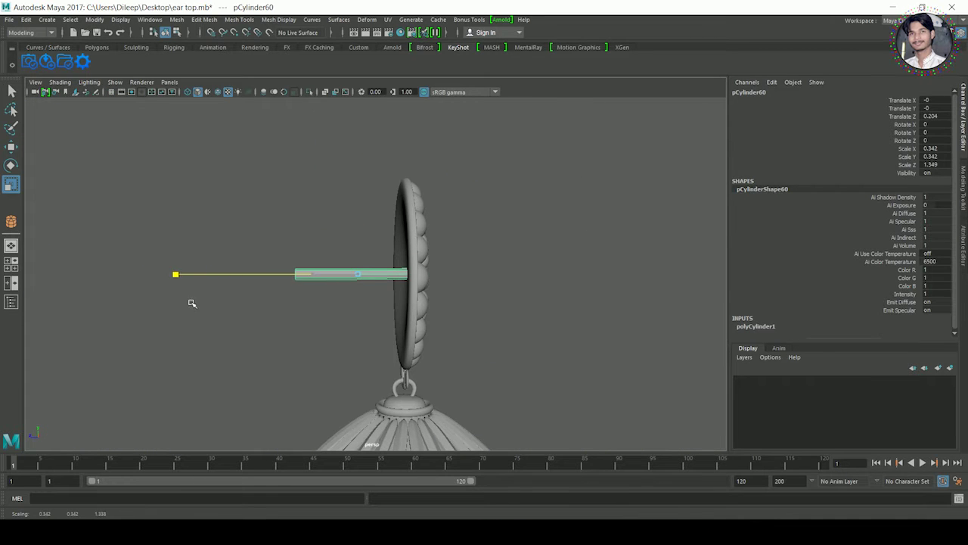
Shorten the post along Z to about 1.003, checking the whole earring.
alt+drag(322, 305, 430, 320)
scroll(512, 302, down, 3)
click(512, 302)
mouse_move(512, 303)
alt+mouse_down()
mouse_move(529, 309)
mouse_move(417, 278)
alt+mouse_up()
click(417, 278)
scroll(440, 288, up, 2)
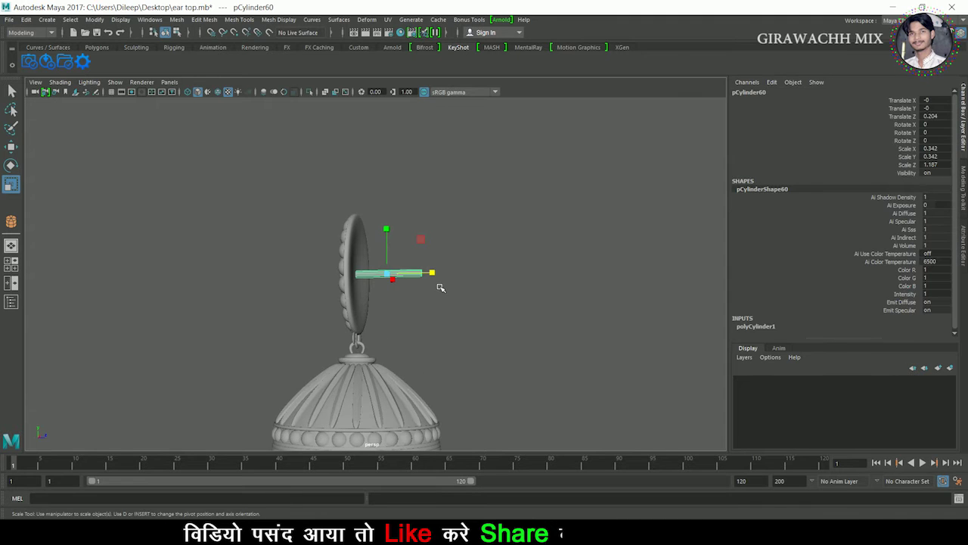
mouse_move(450, 307)
alt+mouse_down()
mouse_move(461, 308)
mouse_move(450, 294)
mouse_move(434, 328)
mouse_move(461, 325)
mouse_move(424, 330)
alt+mouse_up()
scroll(438, 317, up, 3)
Insert four edge loops spaced along the stud post cylinder.
shift+right_drag(354, 269, 325, 269)
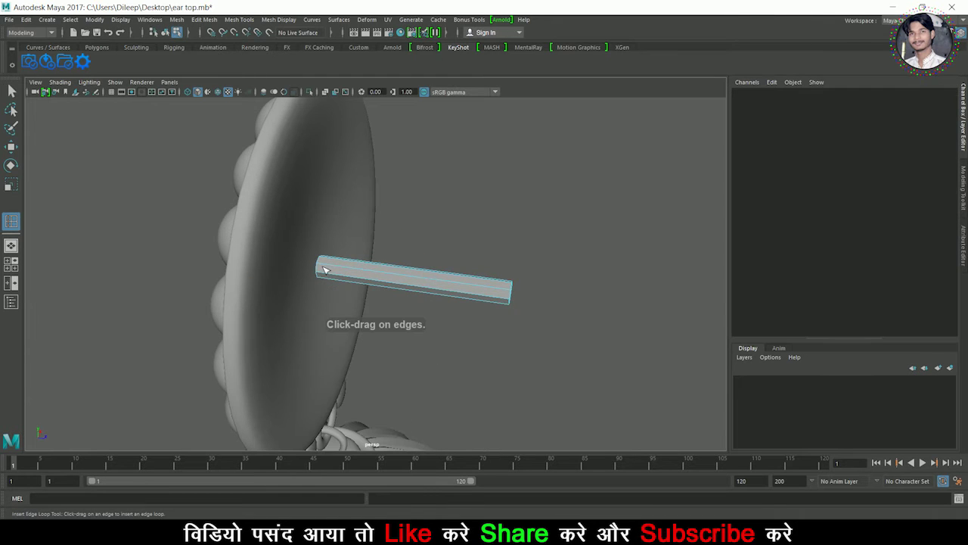
drag(325, 269, 334, 272)
click(514, 295)
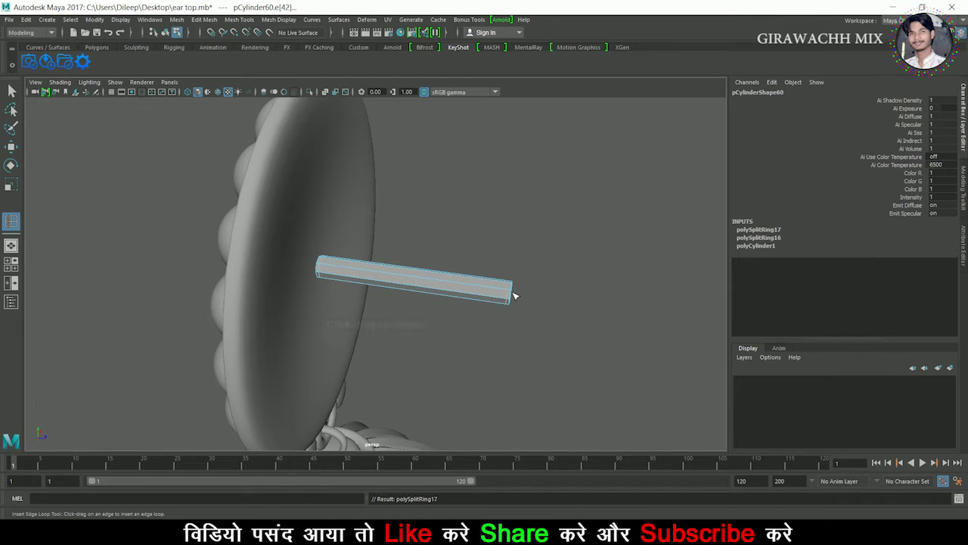
click(454, 294)
click(396, 282)
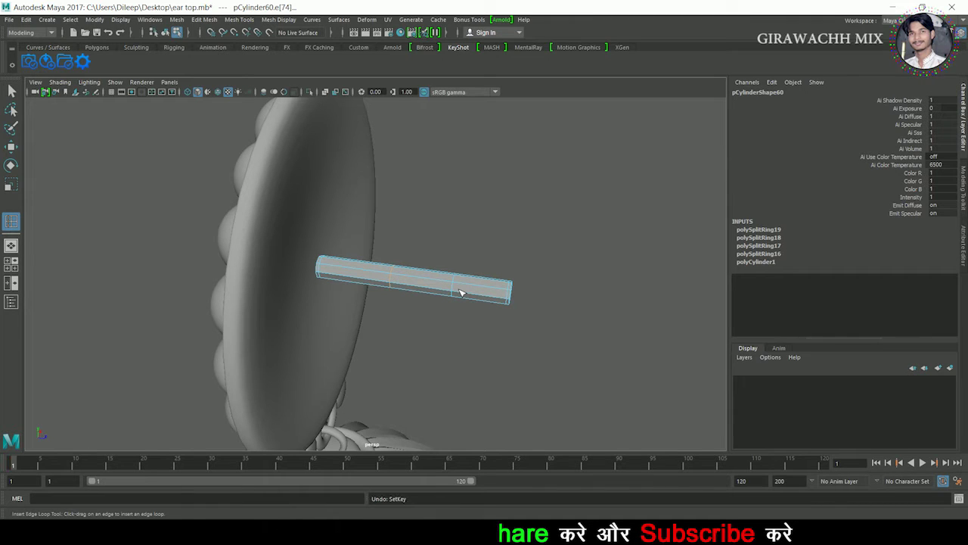
Switch back to the Move tool, clear the edge selection and orbit out to see the whole earring.
key(w)
click(506, 299)
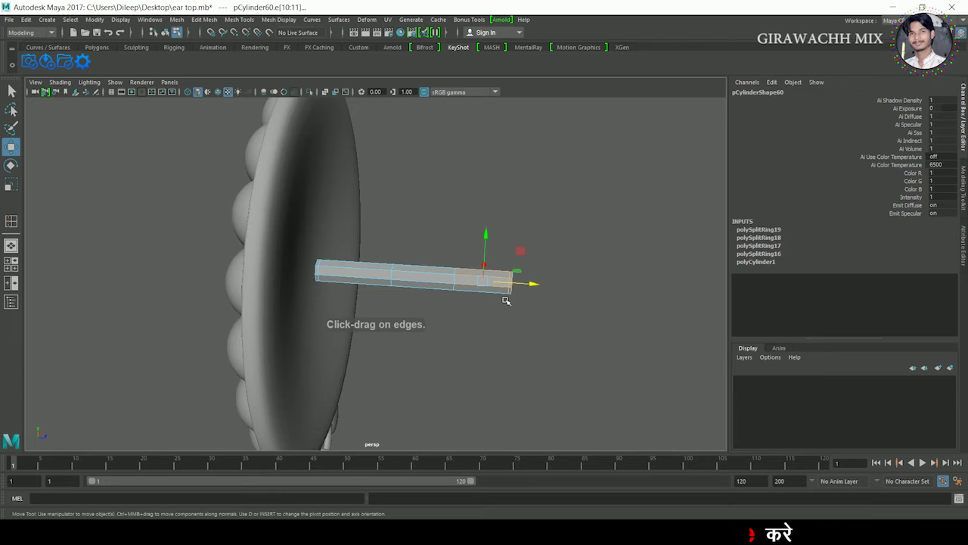
click(562, 240)
alt+drag(561, 240, 524, 268)
mouse_move(481, 304)
alt+mouse_down()
mouse_move(547, 266)
mouse_move(665, 298)
mouse_move(585, 298)
mouse_move(543, 320)
mouse_move(548, 271)
mouse_move(506, 265)
mouse_move(545, 270)
alt+mouse_up()
scroll(547, 265, down, 5)
scroll(568, 294, up, 3)
scroll(544, 270, up, 3)
Scale the post down uniformly to 0.197 and lengthen it to 1.337 along Z.
click(353, 198)
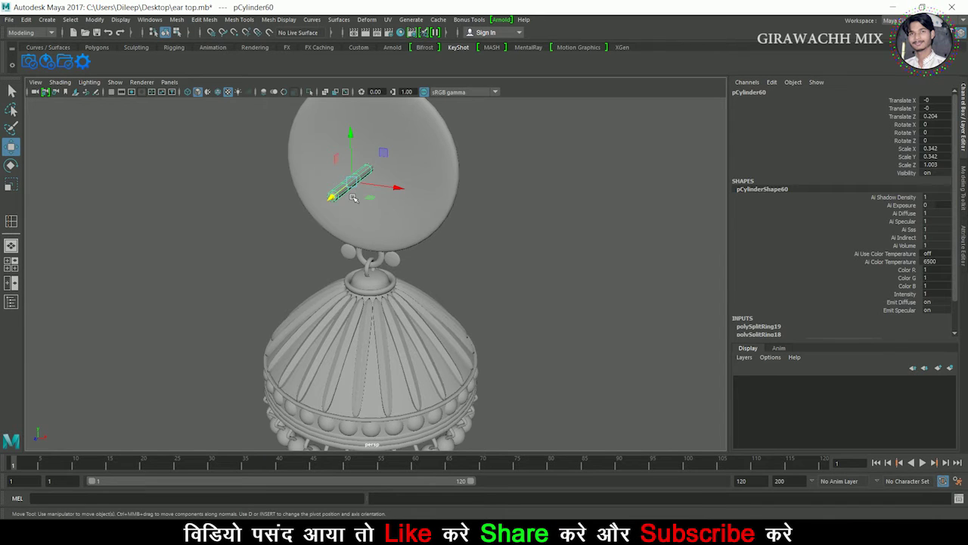
key(r)
alt+drag(375, 221, 336, 227)
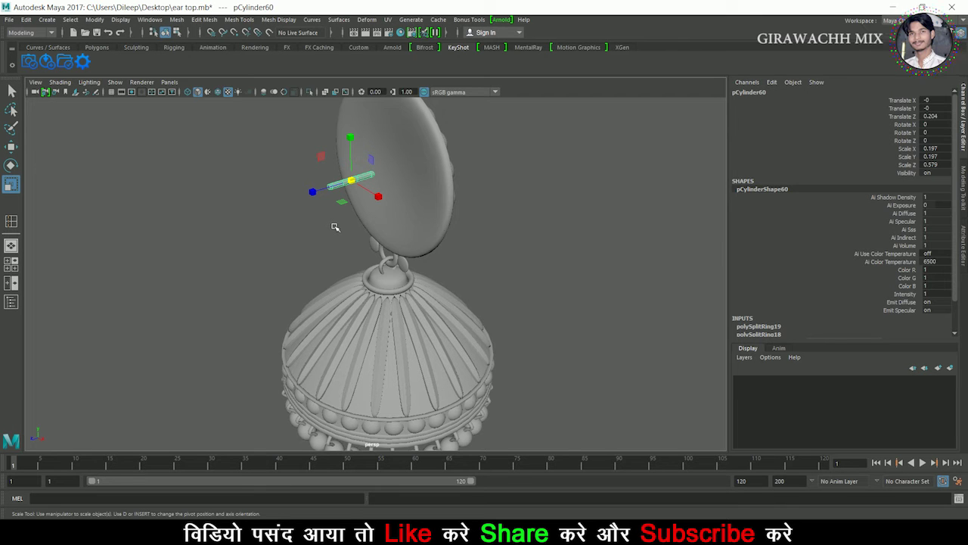
alt+drag(301, 220, 314, 191)
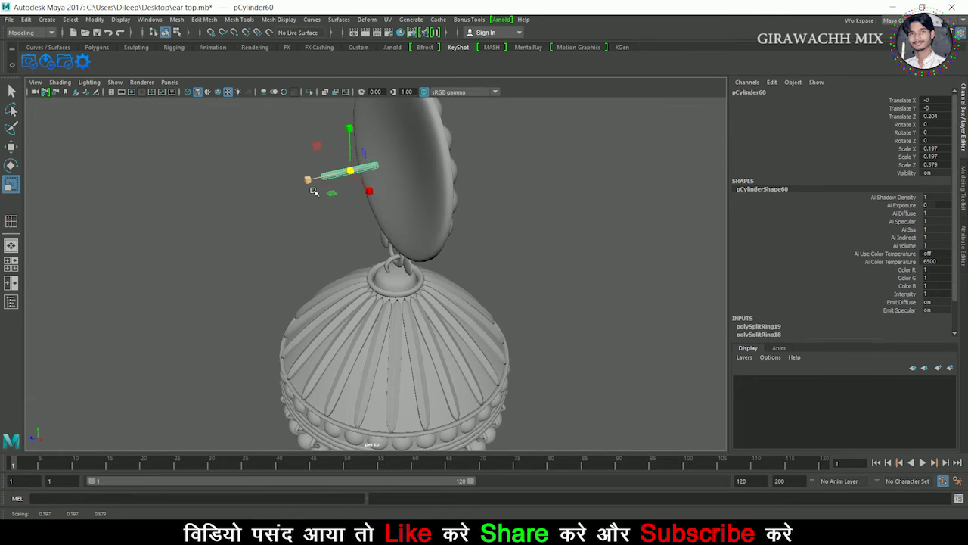
drag(252, 200, 257, 203)
alt+drag(261, 202, 317, 205)
In the maximized side view, slide the post back to Z 0.214 behind the disc.
key(space)
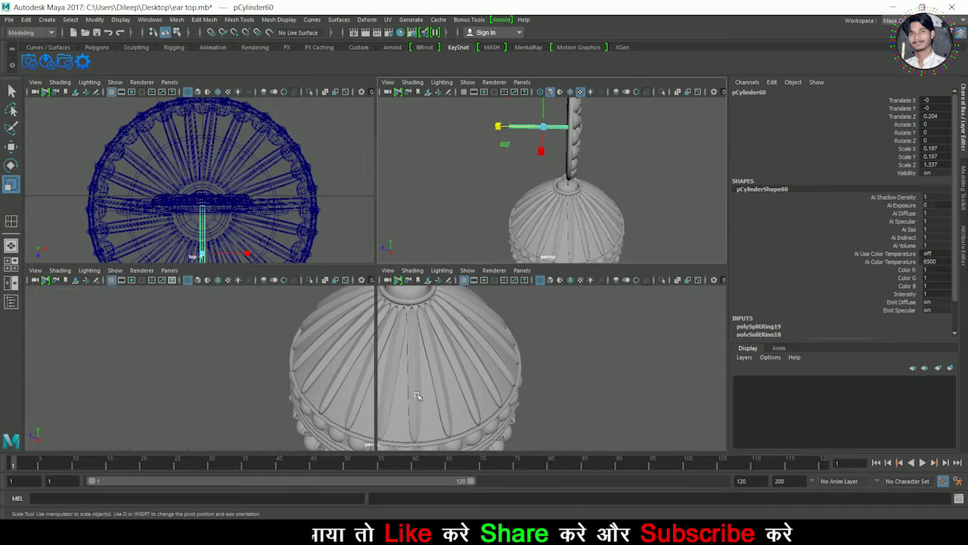
key(space)
key(w)
middle_drag(315, 286, 285, 282)
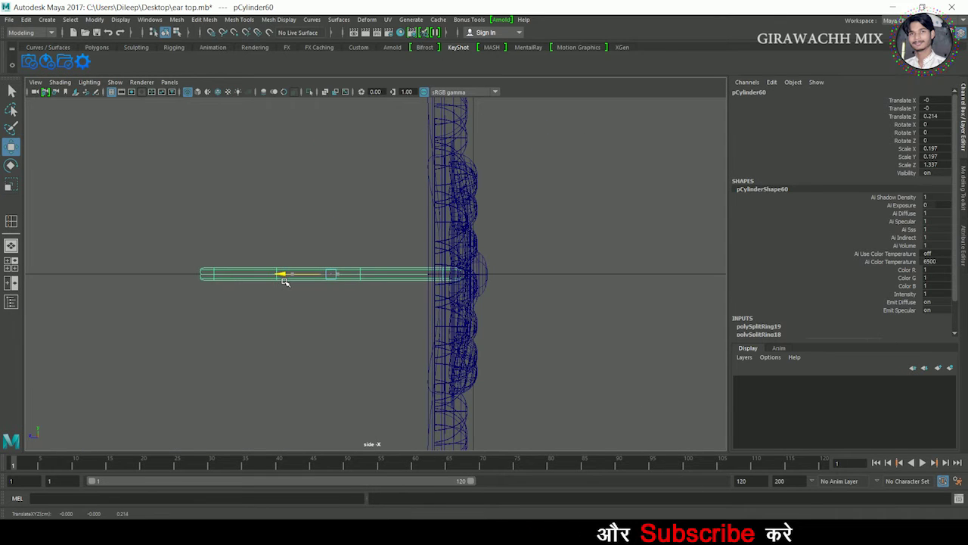
key(space)
key(space)
Deselect the post and orbit in closer around the earring.
mouse_move(540, 202)
alt+mouse_down()
mouse_move(620, 181)
mouse_move(595, 197)
mouse_move(590, 190)
alt+mouse_up()
click(484, 208)
alt+drag(484, 207, 519, 220)
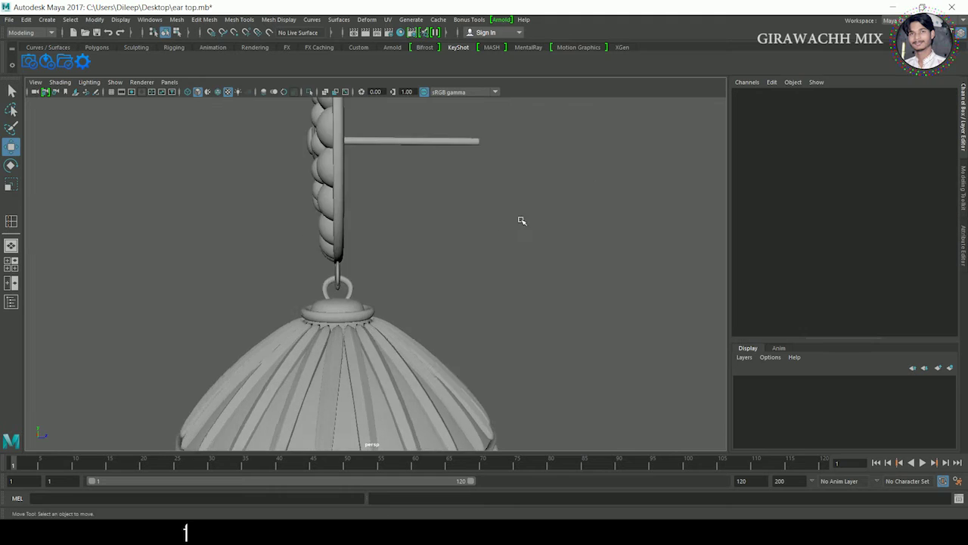
alt+right_drag(519, 220, 106, 247)
alt+drag(106, 247, 350, 249)
mouse_move(350, 249)
alt+right_down()
mouse_move(229, 253)
mouse_move(316, 255)
alt+right_up()
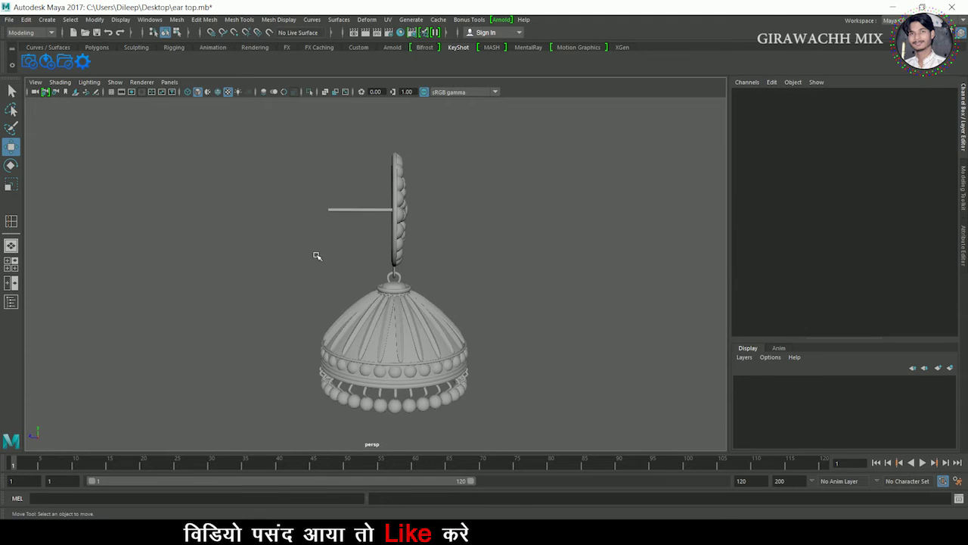
alt+drag(315, 255, 355, 257)
alt+drag(436, 269, 461, 244)
Reselect the post and select the vertices at its outer end.
click(435, 214)
alt+right_drag(435, 214, 479, 238)
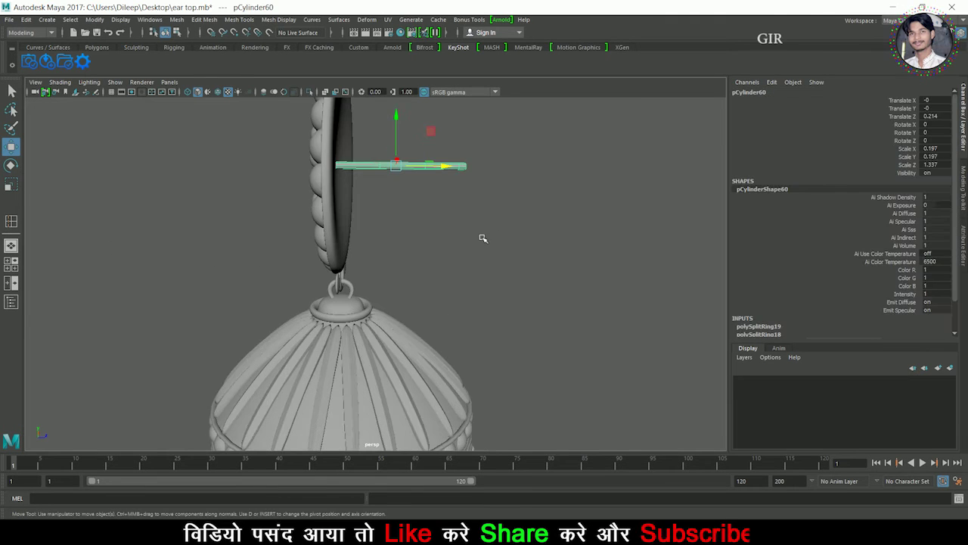
right_drag(456, 183, 427, 182)
drag(443, 151, 492, 181)
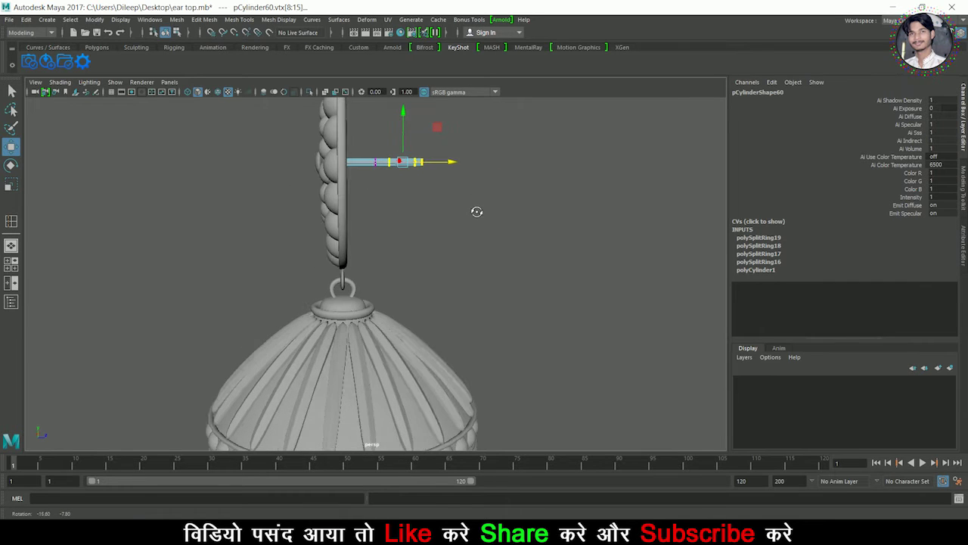
Return the post to object mode, orbit around to inspect it, then deselect it.
alt+drag(476, 210, 401, 155)
right_drag(401, 155, 453, 148)
scroll(492, 157, down, 5)
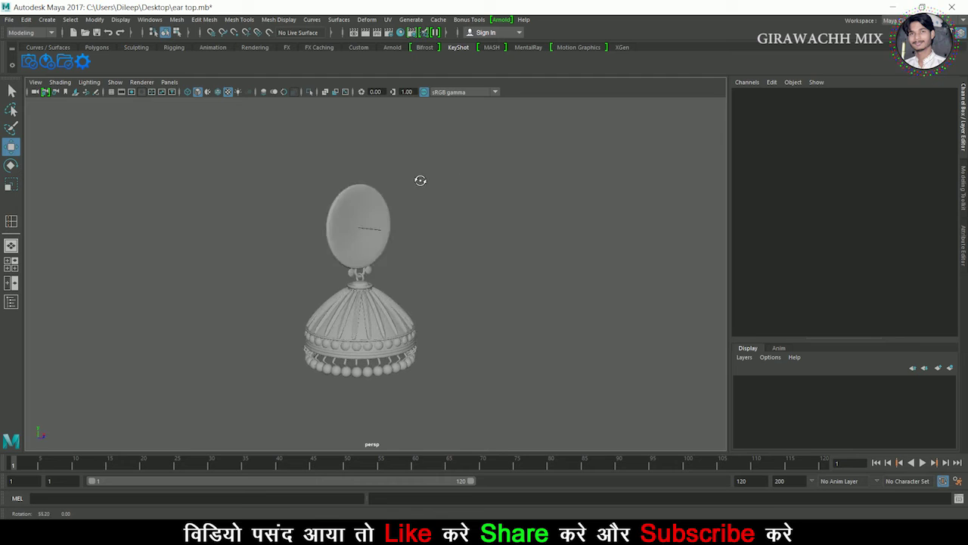
mouse_move(467, 182)
alt+mouse_down()
mouse_move(492, 177)
mouse_move(272, 232)
mouse_move(304, 230)
alt+mouse_up()
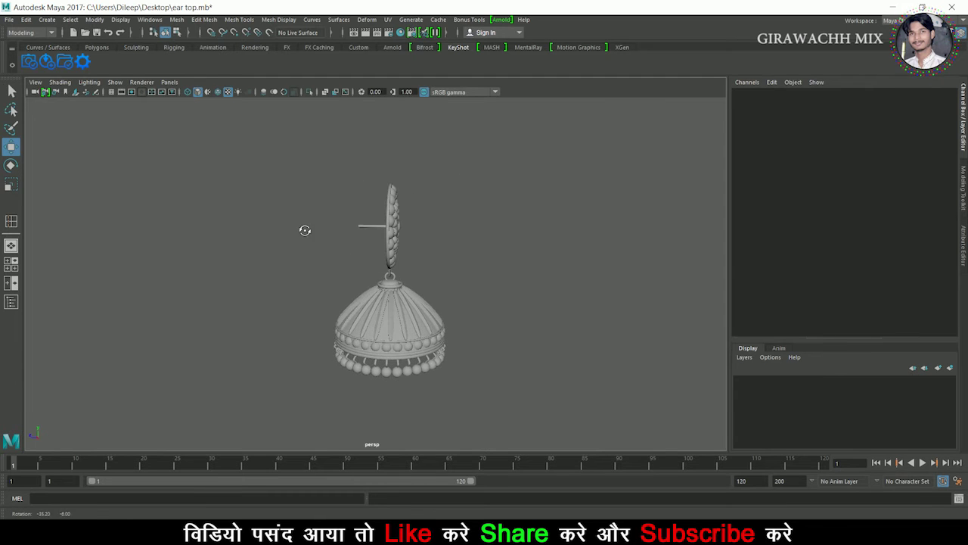
scroll(305, 231, up, 4)
scroll(294, 250, up, 2)
scroll(279, 207, down, 2)
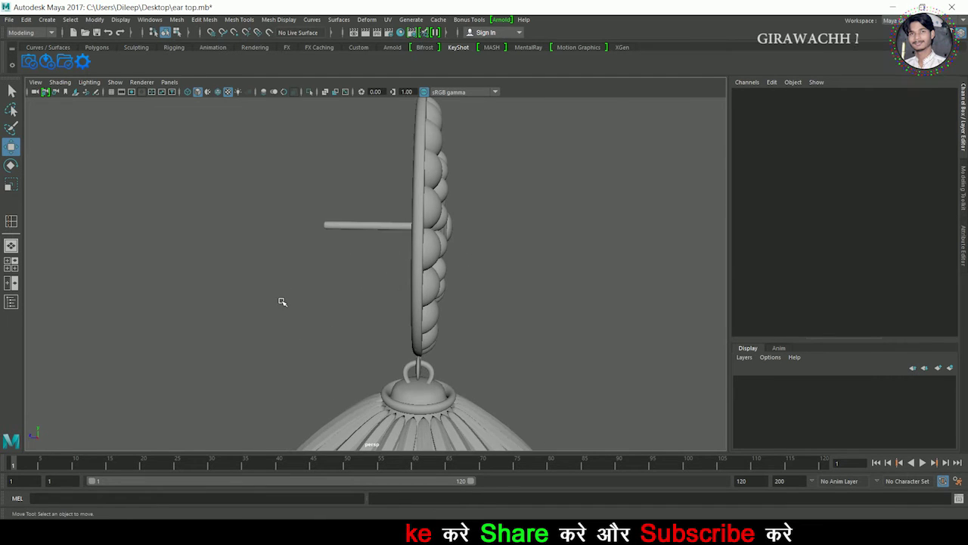
alt+drag(282, 302, 457, 243)
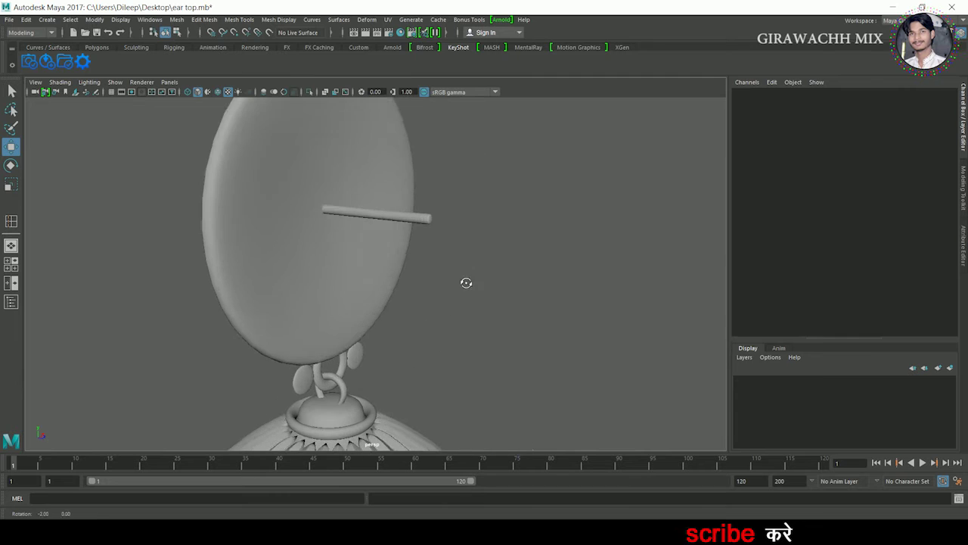
click(437, 215)
click(471, 264)
scroll(471, 264, down, 3)
Maximize the front wireframe view from the four-view layout.
key(space)
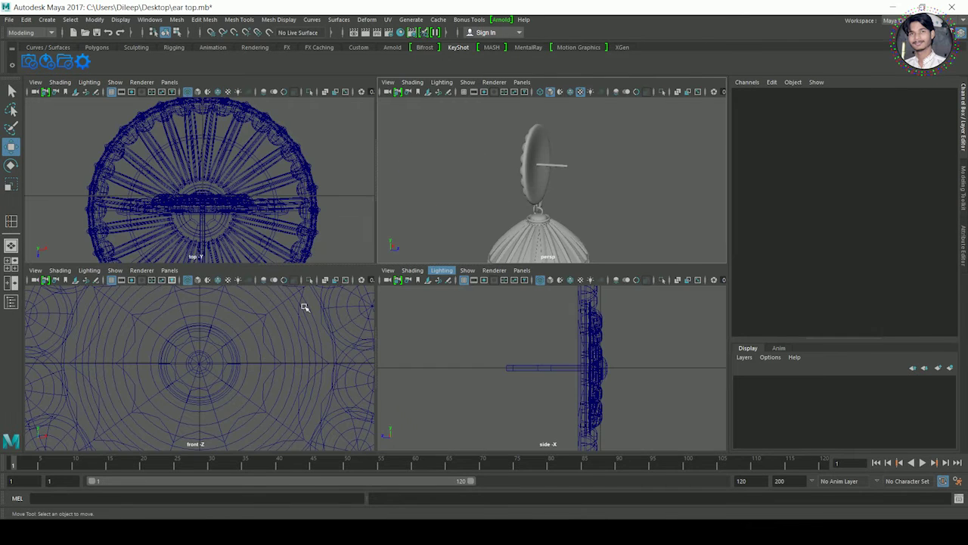
key(space)
scroll(447, 296, down, 5)
scroll(447, 298, up, 3)
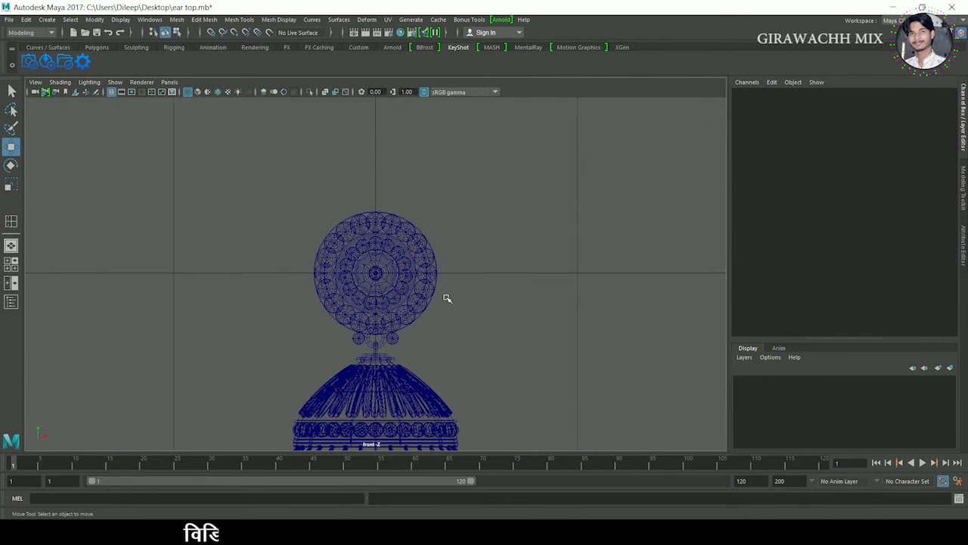
Create an eight-sided poly cylinder beside the disc for the screw-back nut.
shift+right_click(543, 270)
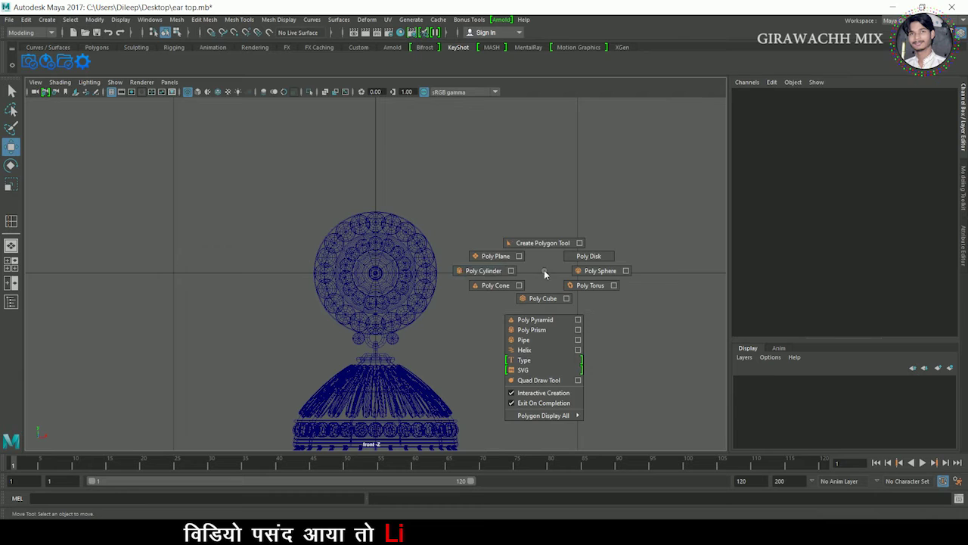
click(488, 272)
drag(519, 288, 514, 272)
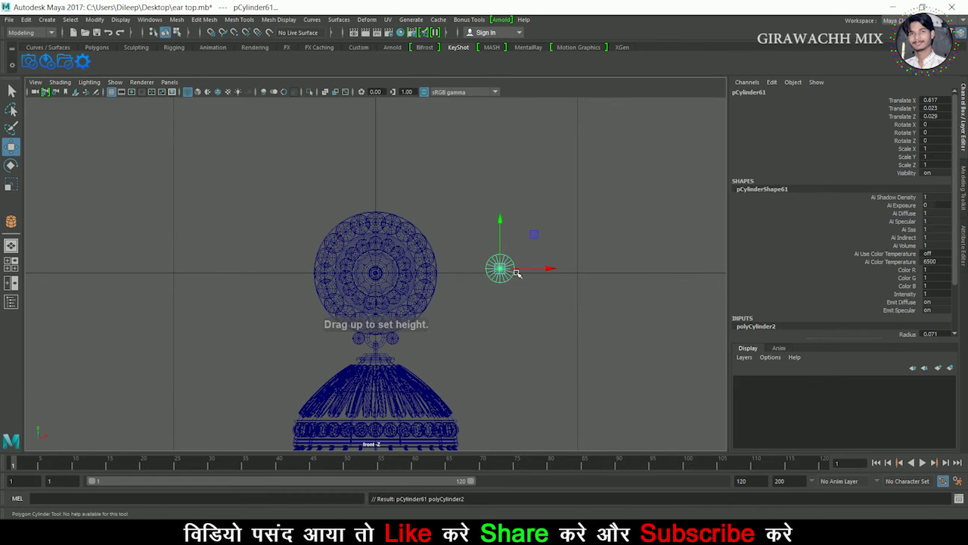
key(w)
key(space)
key(space)
scroll(519, 235, up, 3)
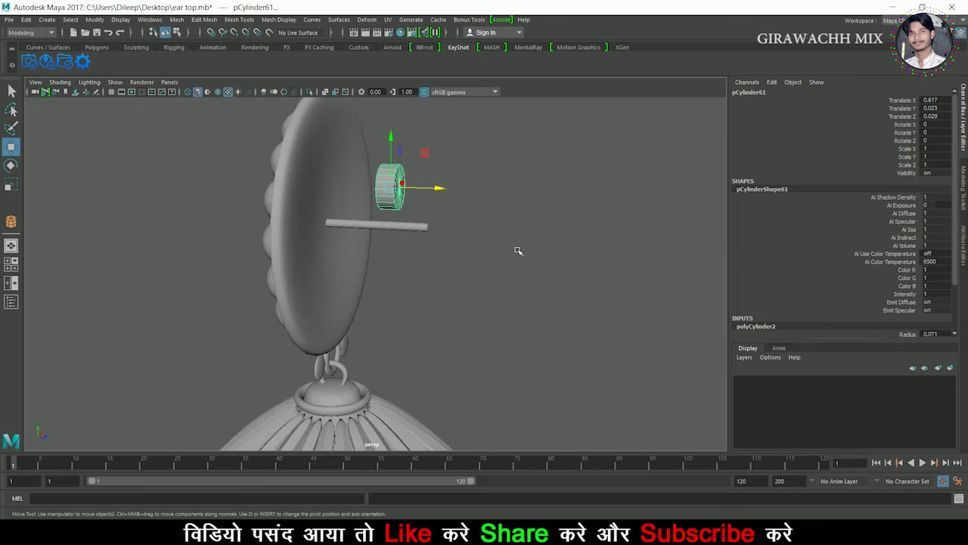
scroll(856, 301, down, 3)
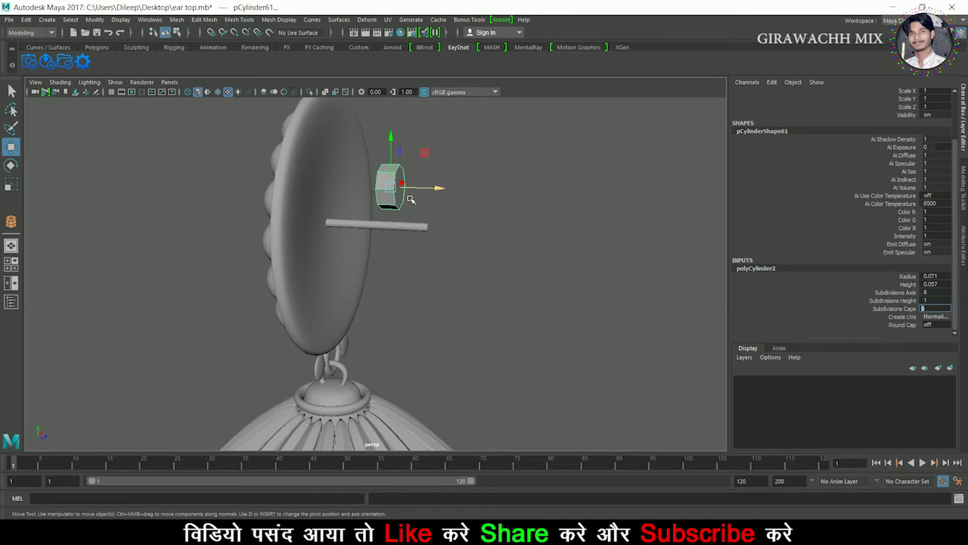
Flatten the new cylinder to Z scale 0.38 and move it onto the disc's centre.
key(r)
alt+drag(407, 211, 419, 214)
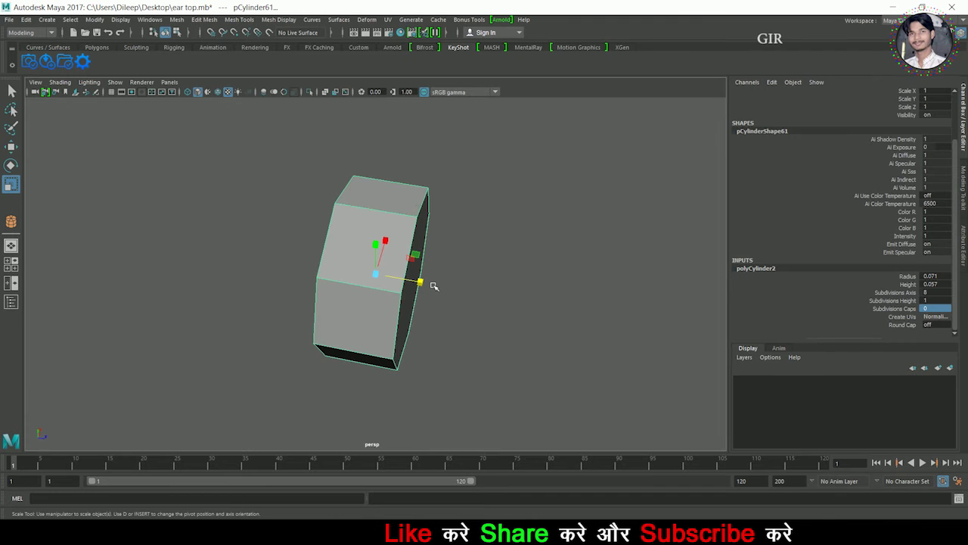
drag(432, 281, 393, 277)
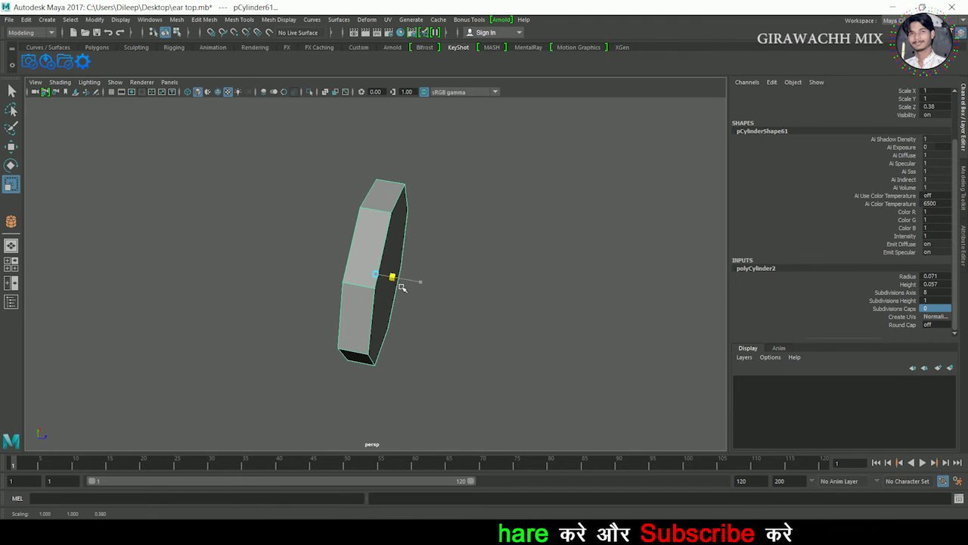
key(w)
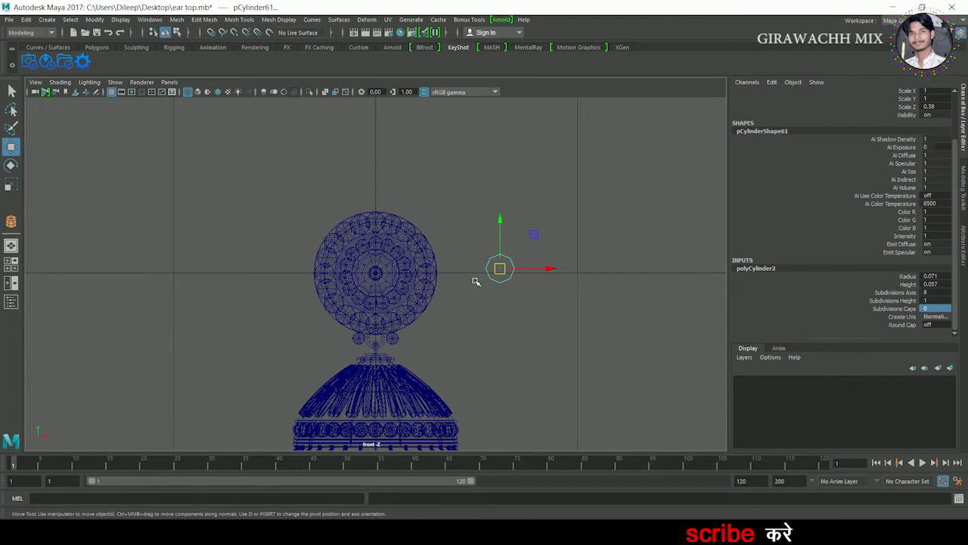
middle_drag(475, 281, 399, 281)
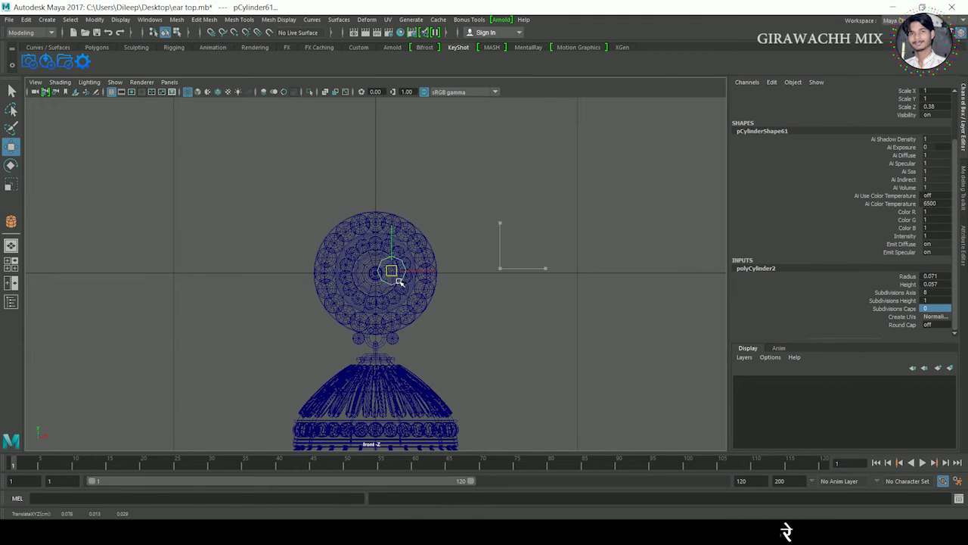
In the perspective view, slide the small octagonal disc out to the post's end at Z 0.247.
scroll(384, 285, up, 5)
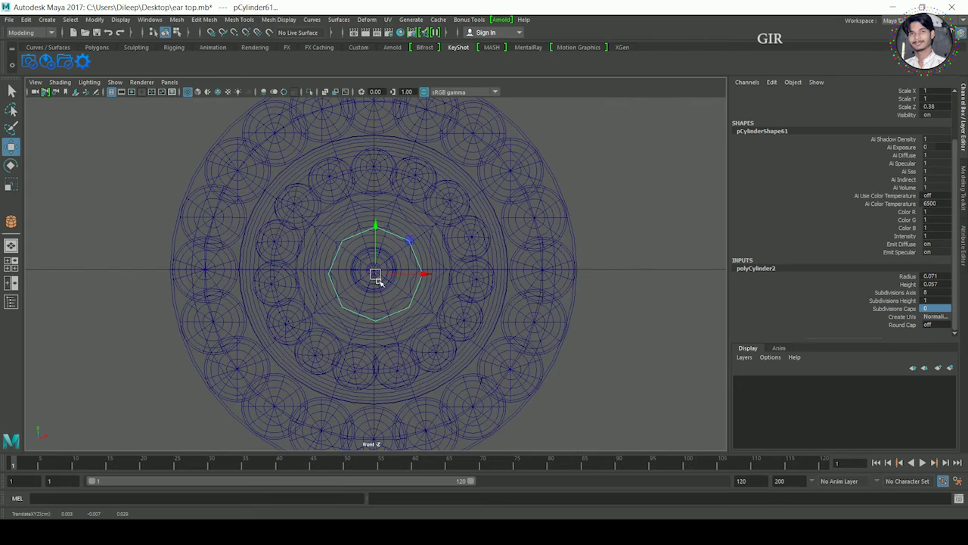
scroll(378, 282, up, 3)
scroll(378, 281, up, 1)
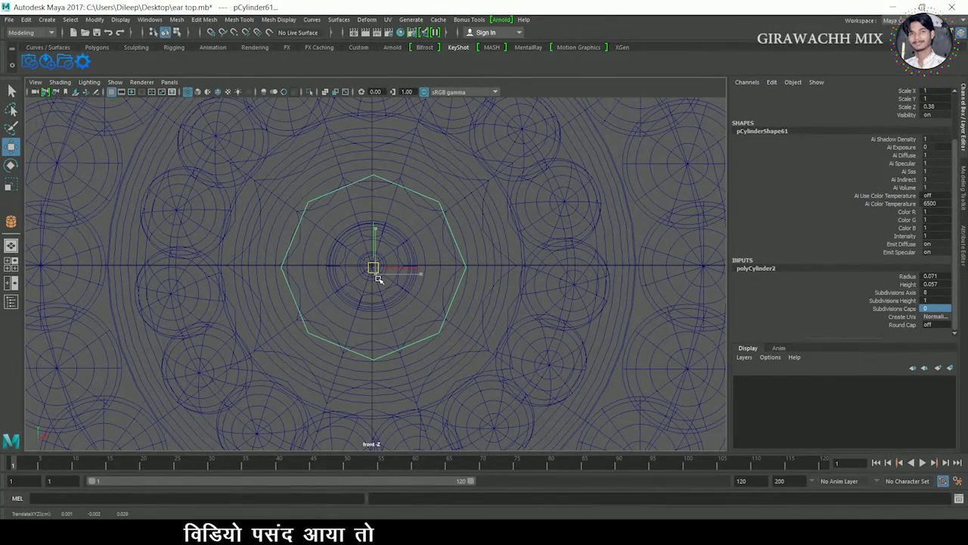
middle_drag(378, 278, 379, 273)
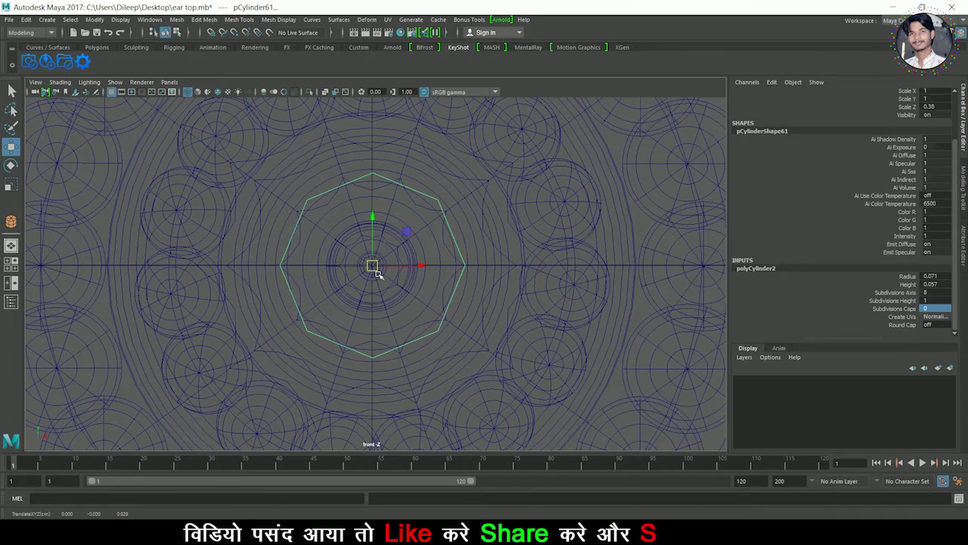
key(space)
key(space)
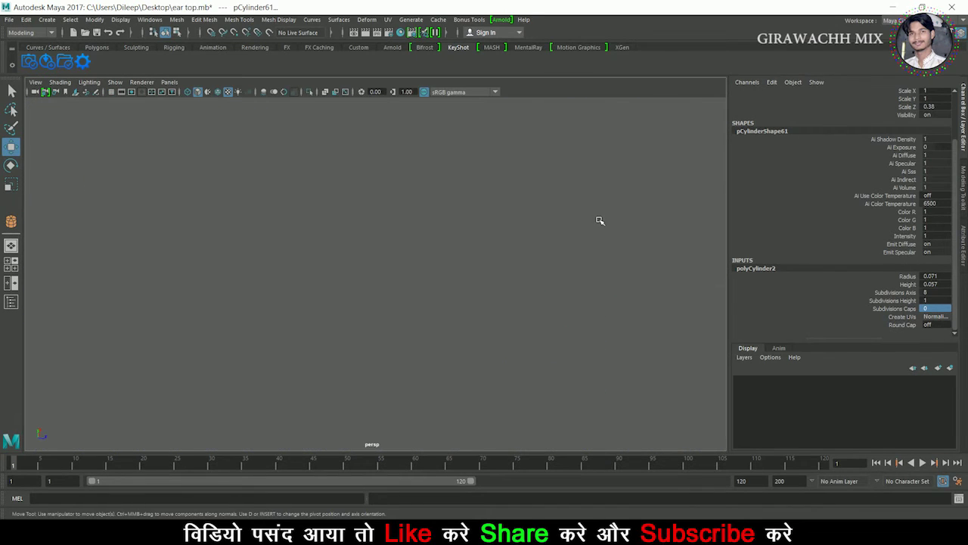
mouse_move(598, 222)
alt+mouse_down()
mouse_move(432, 295)
mouse_move(544, 312)
mouse_move(442, 296)
mouse_move(478, 278)
mouse_move(486, 302)
alt+mouse_up()
alt+drag(435, 285, 589, 304)
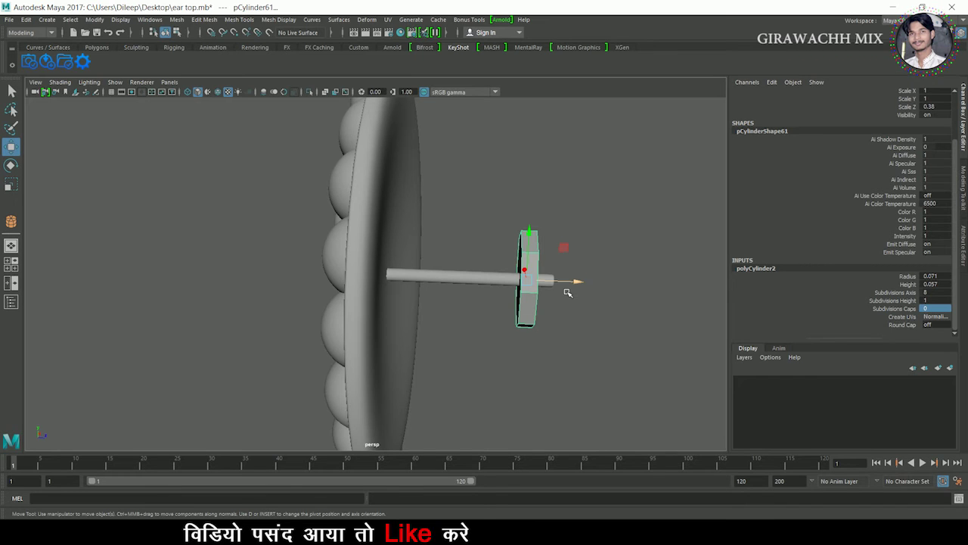
Flatten the small disc further to Z scale 0.209.
alt+drag(566, 314, 571, 319)
key(r)
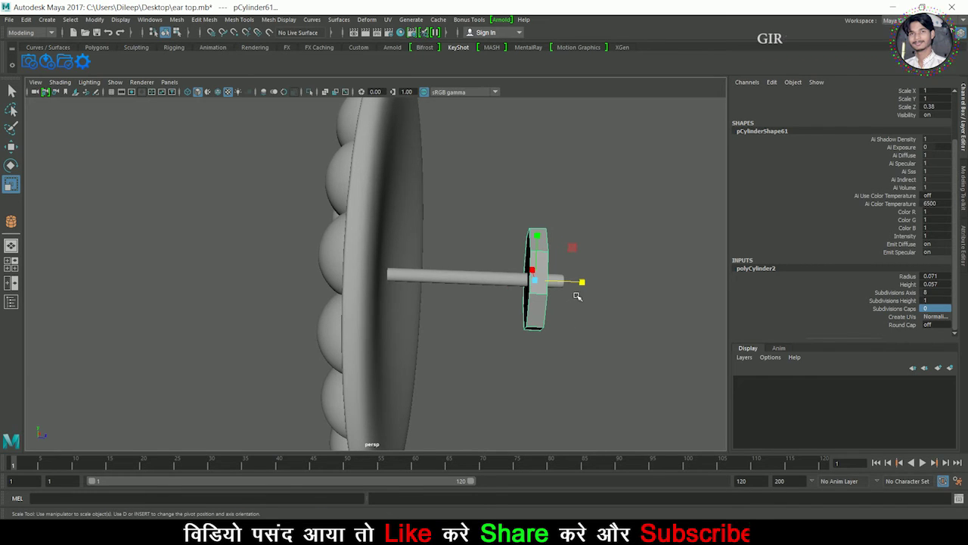
middle_drag(582, 307, 583, 293)
alt+drag(576, 293, 592, 329)
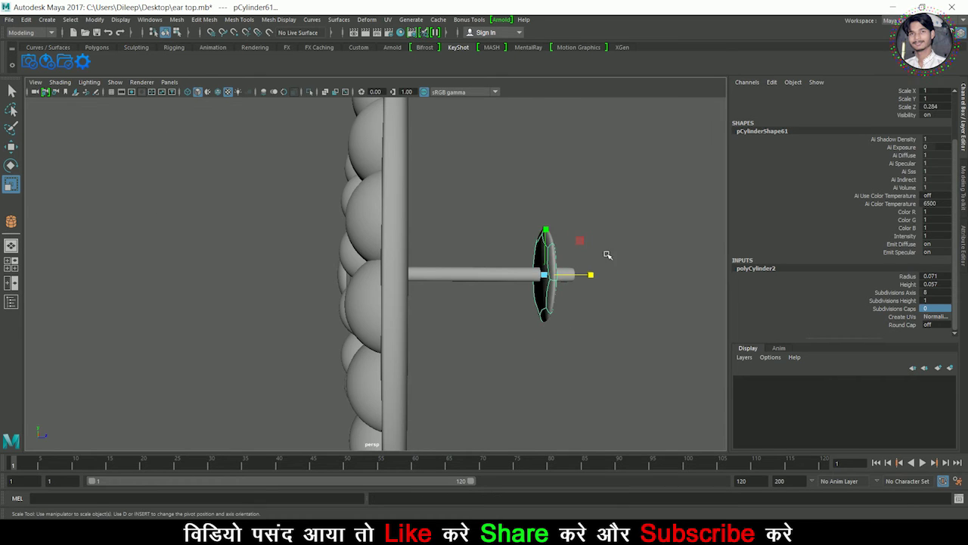
Orbit so the big disc faces the camera and reselect the small disc.
click(607, 254)
alt+drag(605, 257, 580, 277)
click(568, 284)
click(550, 300)
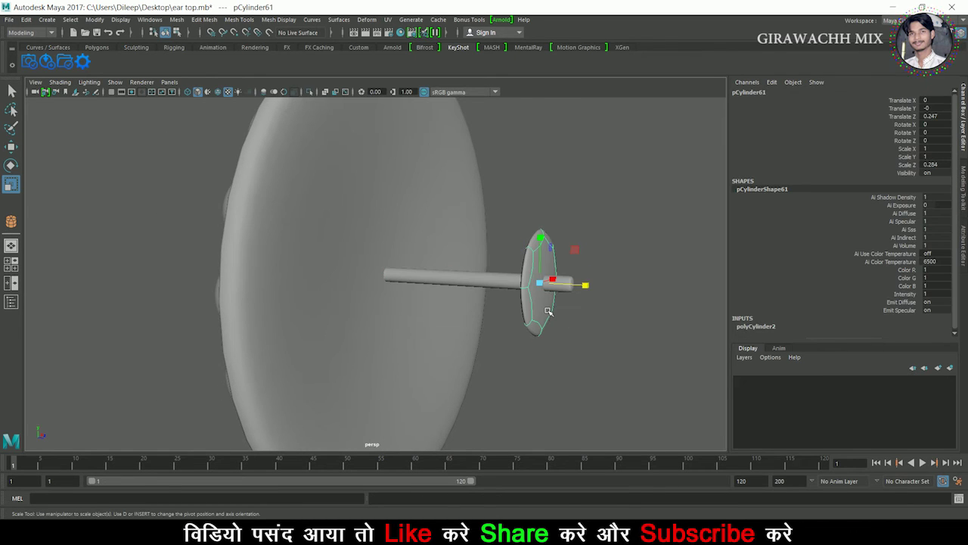
mouse_move(553, 302)
alt+mouse_down()
mouse_move(560, 318)
mouse_move(598, 289)
mouse_move(552, 318)
alt+mouse_up()
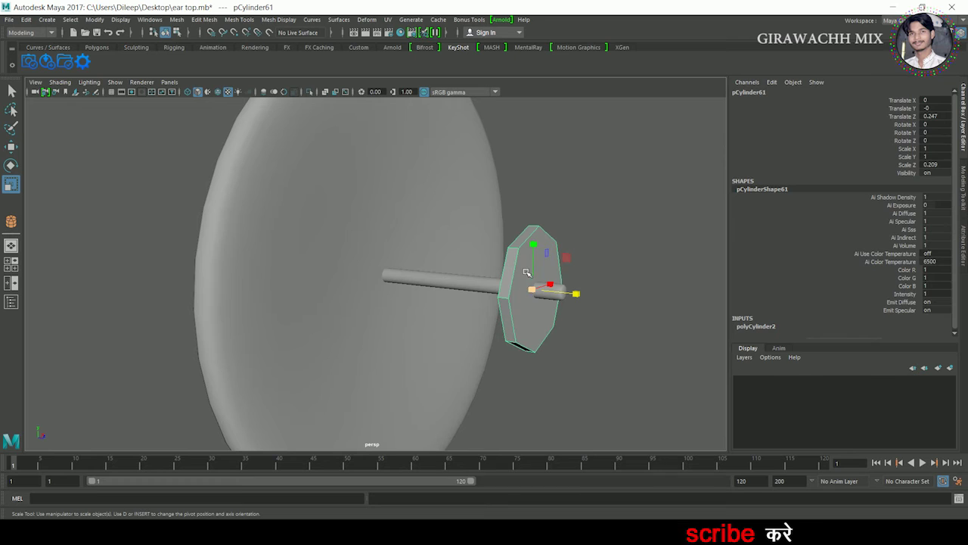
shift+right_drag(526, 273, 436, 289)
scroll(616, 327, up, 3)
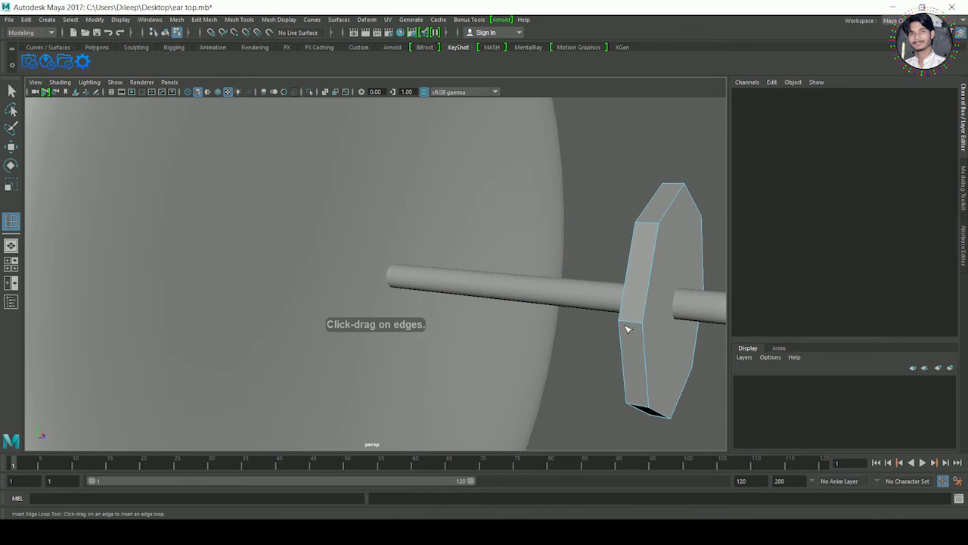
Add two edge loops around the small disc and frame the view on it.
click(627, 329)
key(w)
alt+drag(627, 329, 639, 287)
right_click(639, 286)
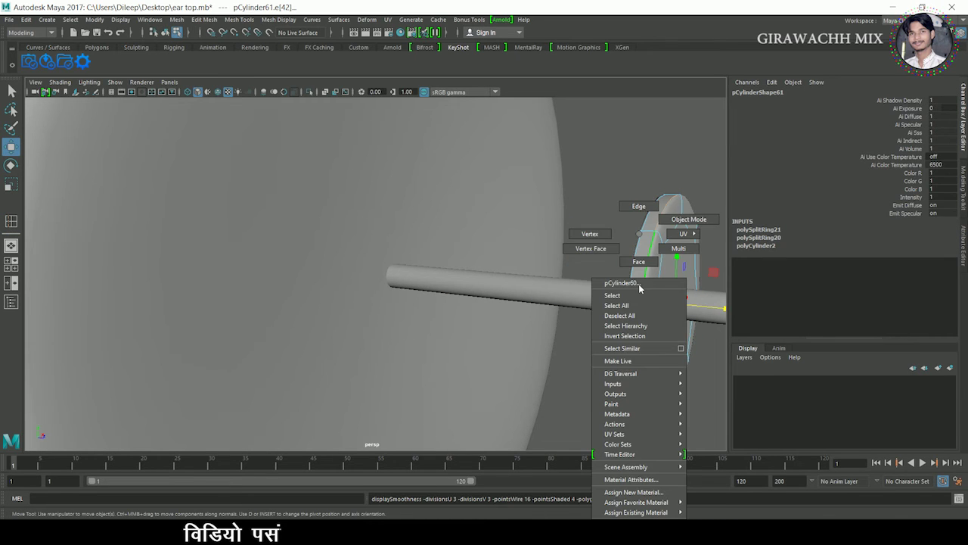
click(648, 182)
mouse_move(648, 182)
alt+mouse_down()
mouse_move(480, 293)
mouse_move(417, 291)
mouse_move(456, 284)
alt+mouse_up()
click(469, 281)
key(f)
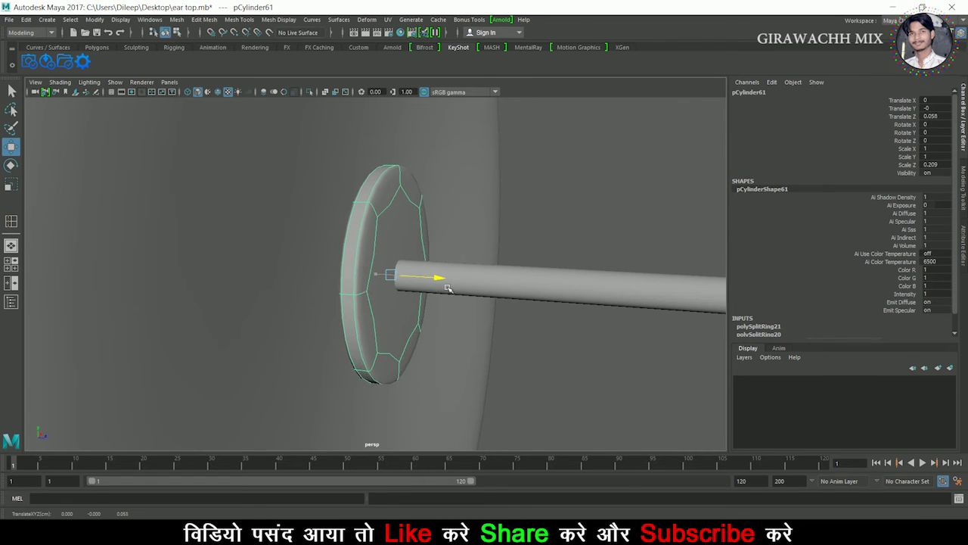
Select the rounded nut disc at the dish centre and shrink it uniformly.
click(571, 253)
scroll(571, 253, down, 3)
mouse_move(570, 253)
alt+mouse_down()
mouse_move(499, 296)
mouse_move(580, 303)
alt+mouse_up()
click(381, 295)
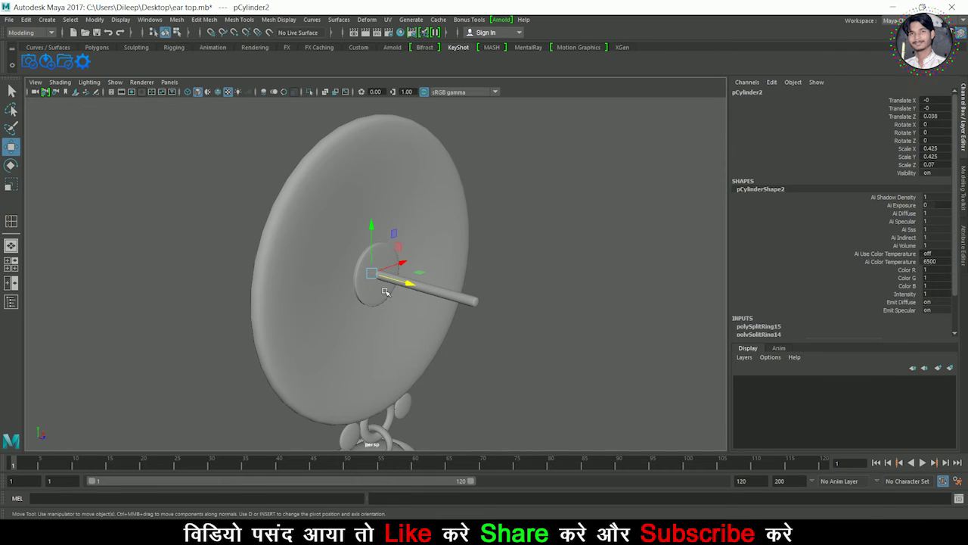
click(383, 297)
key(r)
drag(376, 289, 375, 290)
Duplicate the nut disc, enlarge the copy to 1.093 and place it on the post at Z 0.159.
key(w)
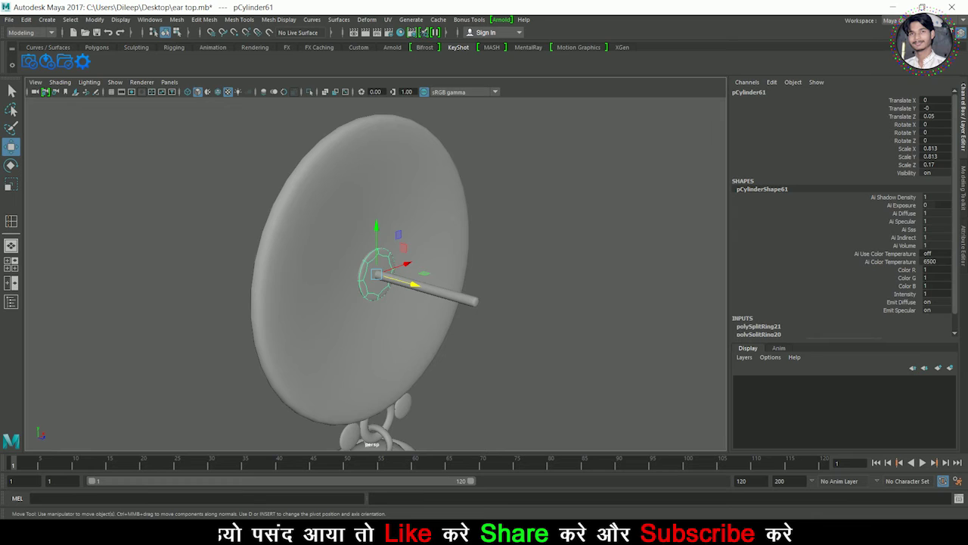
key(ctrl+d)
mouse_move(411, 283)
mouse_down()
mouse_move(484, 306)
mouse_move(476, 342)
mouse_up()
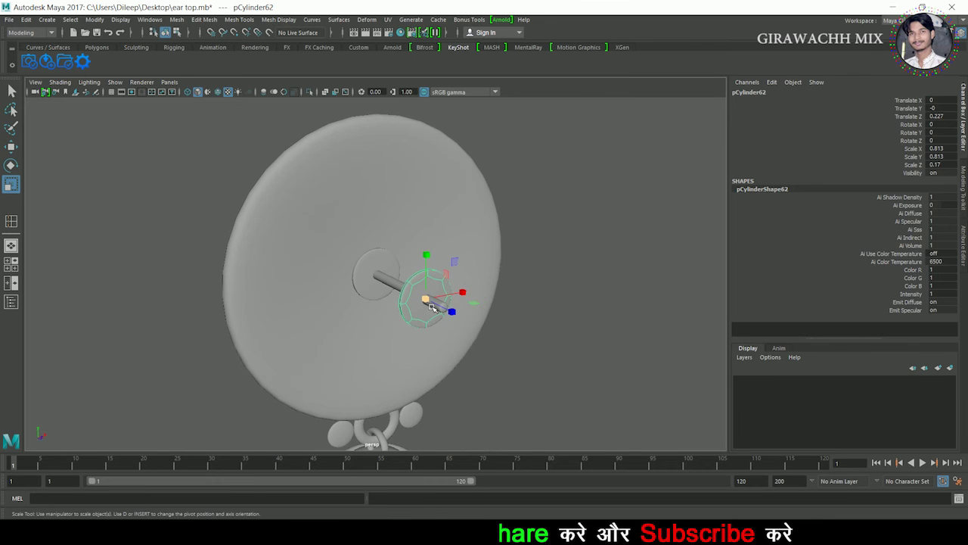
drag(428, 298, 461, 298)
alt+drag(499, 352, 418, 356)
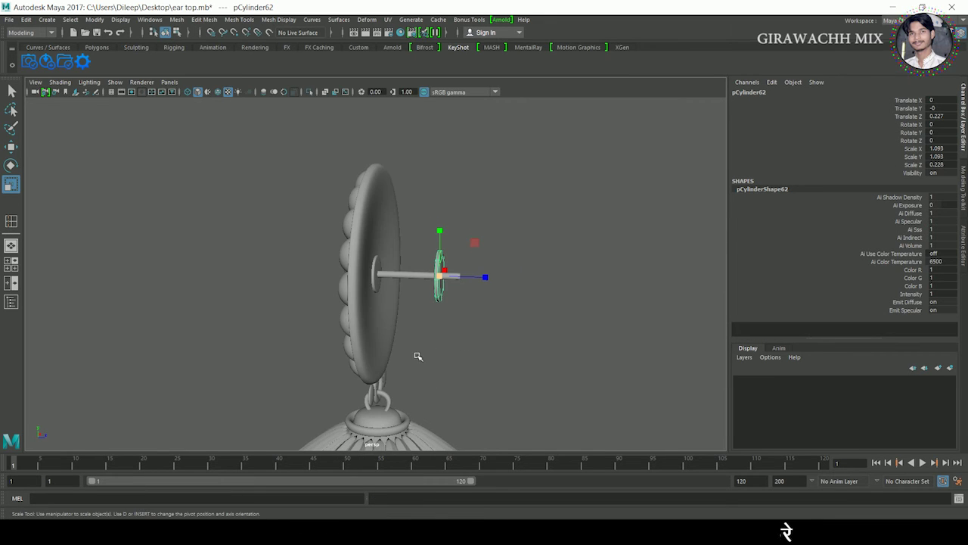
key(w)
mouse_move(488, 326)
alt+mouse_down()
mouse_move(493, 277)
mouse_move(469, 285)
mouse_move(475, 324)
mouse_move(462, 328)
mouse_move(480, 345)
alt+mouse_up()
Orbit in close on the larger disc and deselect it.
scroll(465, 325, down, 3)
scroll(479, 345, up, 5)
drag(503, 281, 466, 358)
right_drag(428, 236, 437, 292)
right_drag(471, 234, 562, 209)
click(421, 238)
right_drag(421, 237, 498, 262)
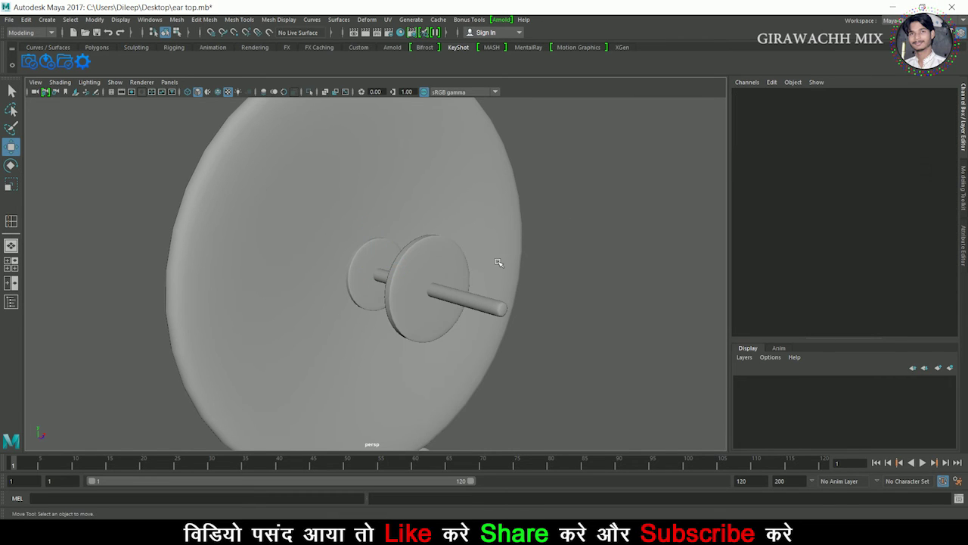
Extrude the larger disc's cap face, shrink it toward the post and extrude it outward along the rod.
right_drag(443, 233, 437, 323)
click(442, 276)
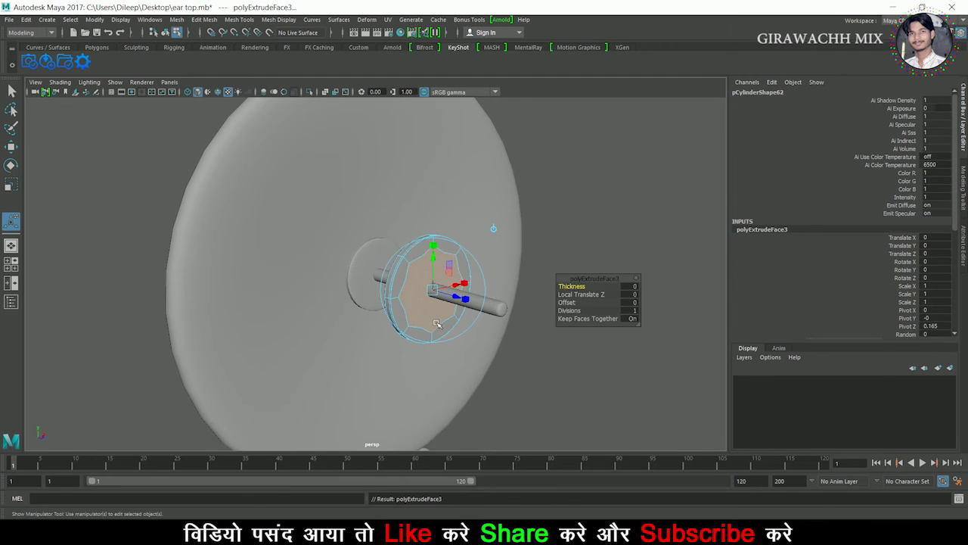
key(r)
middle_drag(437, 324, 365, 314)
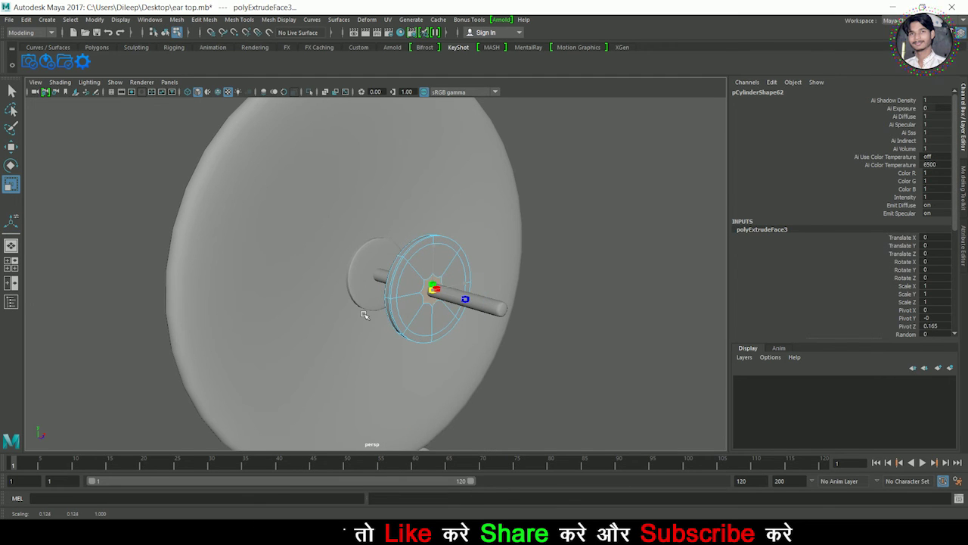
shift+right_drag(435, 306, 436, 312)
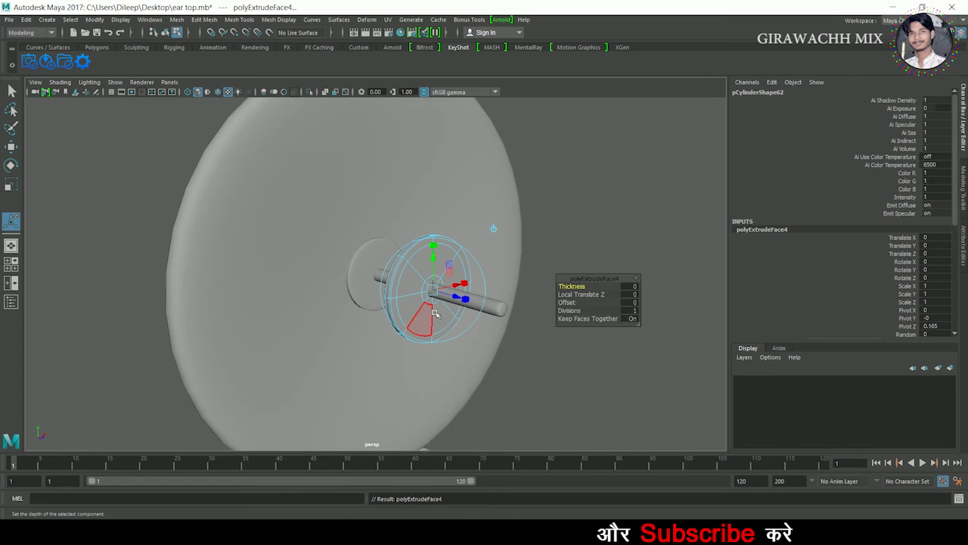
mouse_move(456, 303)
mouse_down()
mouse_move(471, 304)
mouse_move(476, 328)
mouse_up()
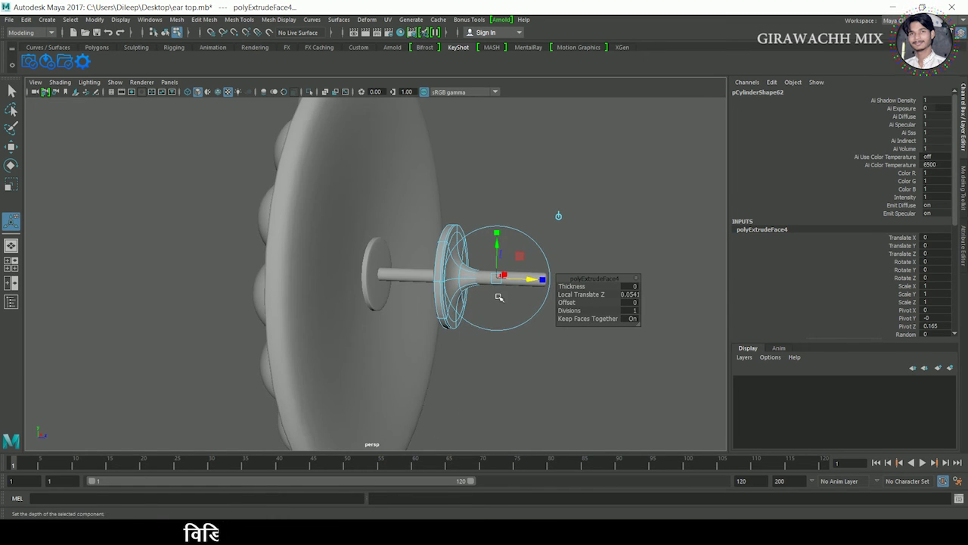
key(r)
key(w)
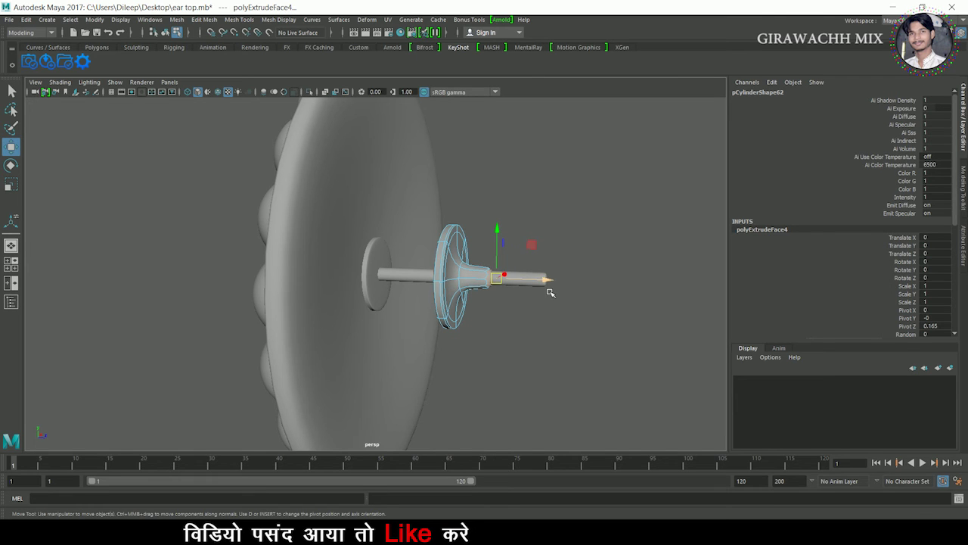
drag(540, 279, 484, 318)
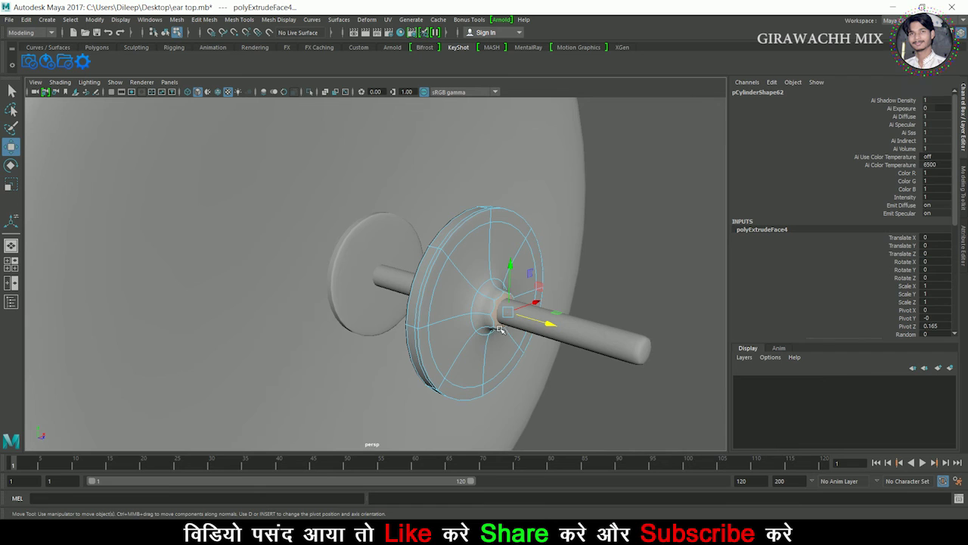
Extrude the hub face twice more, scaling and pulling each step out to form a stepped collar.
shift+right_drag(499, 330, 496, 344)
mouse_move(496, 345)
alt+mouse_down()
mouse_move(530, 348)
mouse_move(482, 307)
mouse_move(560, 319)
alt+mouse_up()
key(r)
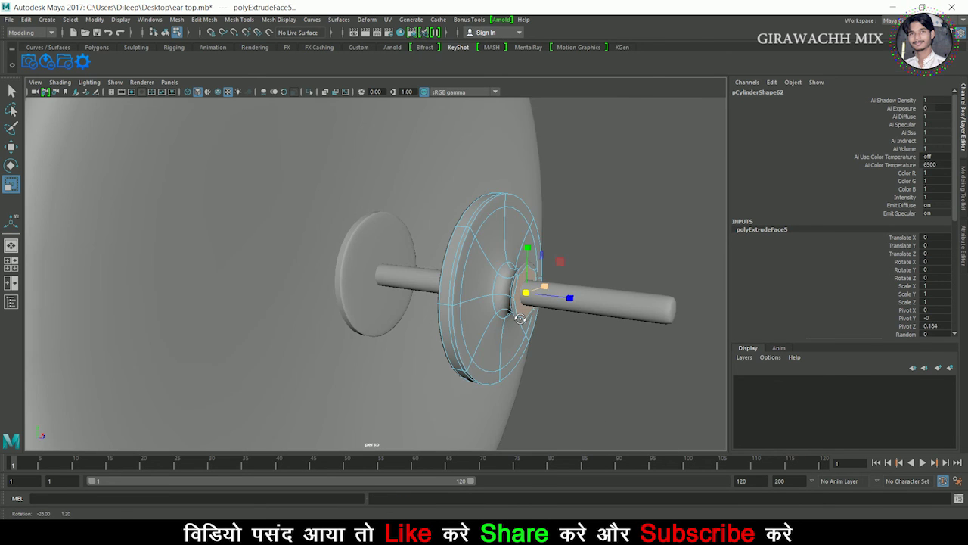
shift+right_drag(556, 310, 537, 332)
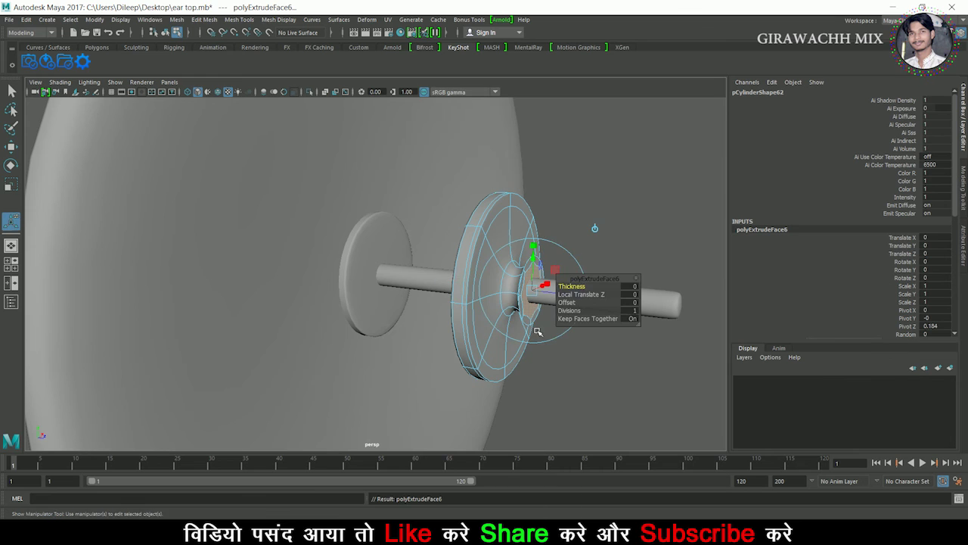
key(w)
drag(582, 301, 592, 304)
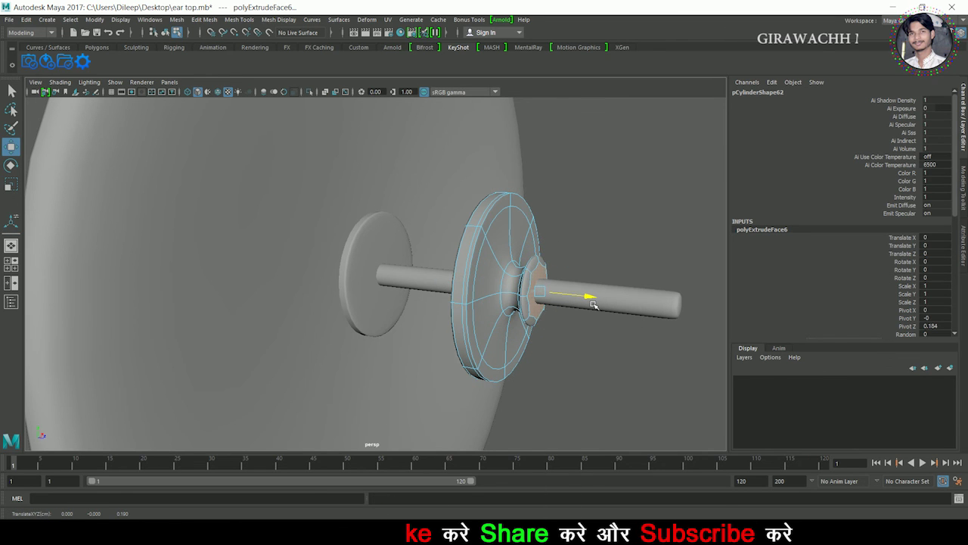
shift+right_drag(594, 304, 517, 332)
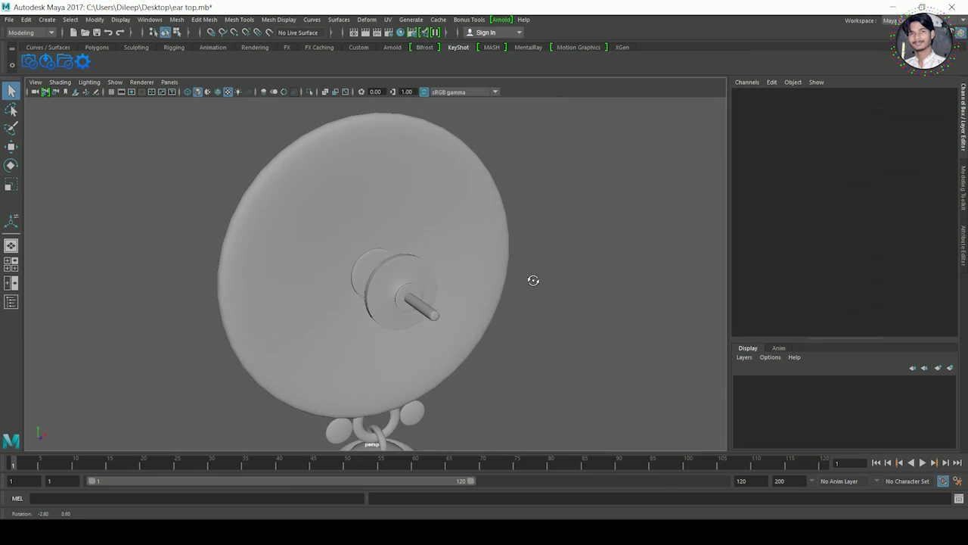
mouse_move(531, 281)
alt+mouse_down()
mouse_move(512, 292)
mouse_move(469, 284)
mouse_move(534, 291)
alt+mouse_up()
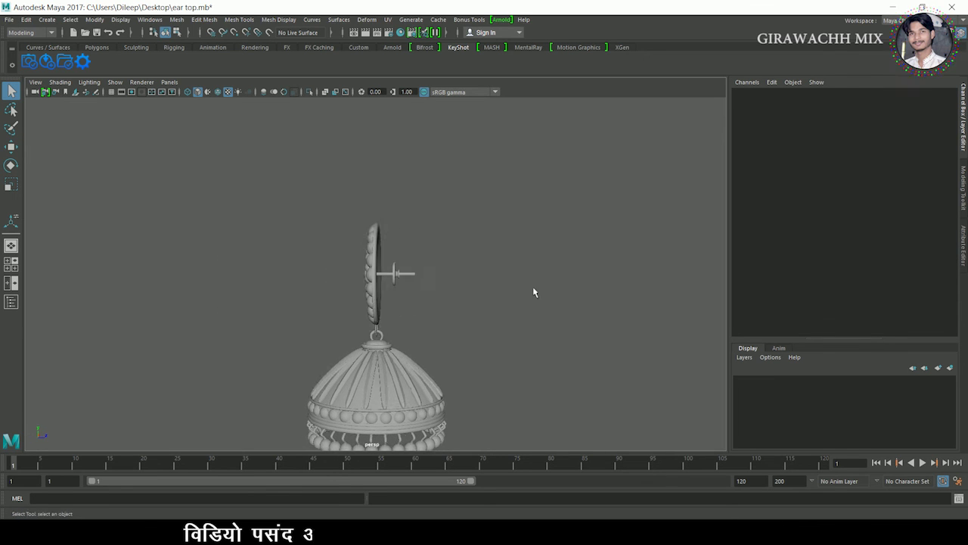
Select the vertex ring at the post's end and pull it back to just past the nut.
scroll(475, 302, up, 3)
alt+drag(475, 302, 454, 316)
click(453, 280)
mouse_move(476, 331)
alt+mouse_down()
mouse_move(454, 302)
mouse_move(469, 272)
alt+mouse_up()
right_drag(471, 236, 439, 235)
key(w)
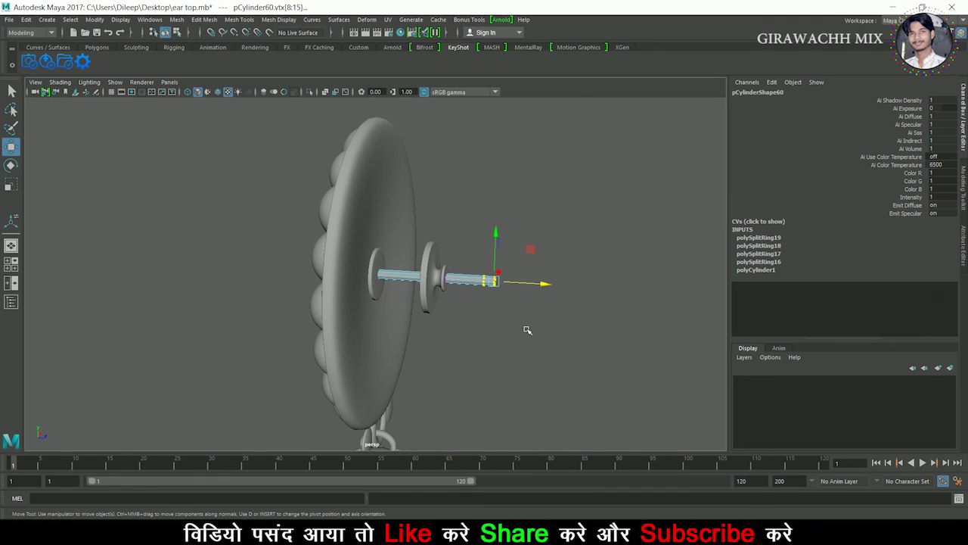
middle_drag(470, 285, 504, 298)
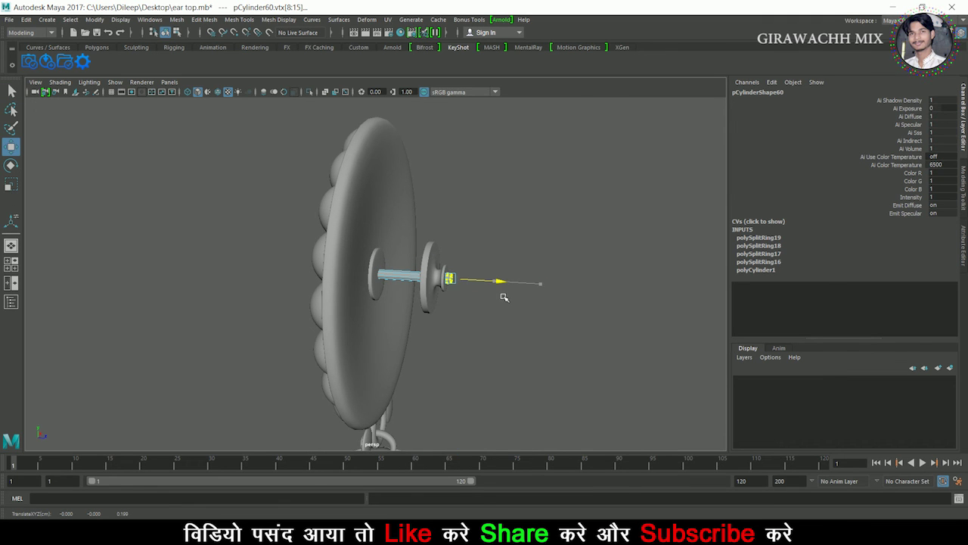
Return to object mode, deselect everything and orbit around to inspect the finished nut.
key(F8)
click(544, 198)
mouse_move(371, 277)
alt+mouse_down()
mouse_move(384, 272)
mouse_move(453, 302)
alt+mouse_up()
scroll(487, 328, up, 3)
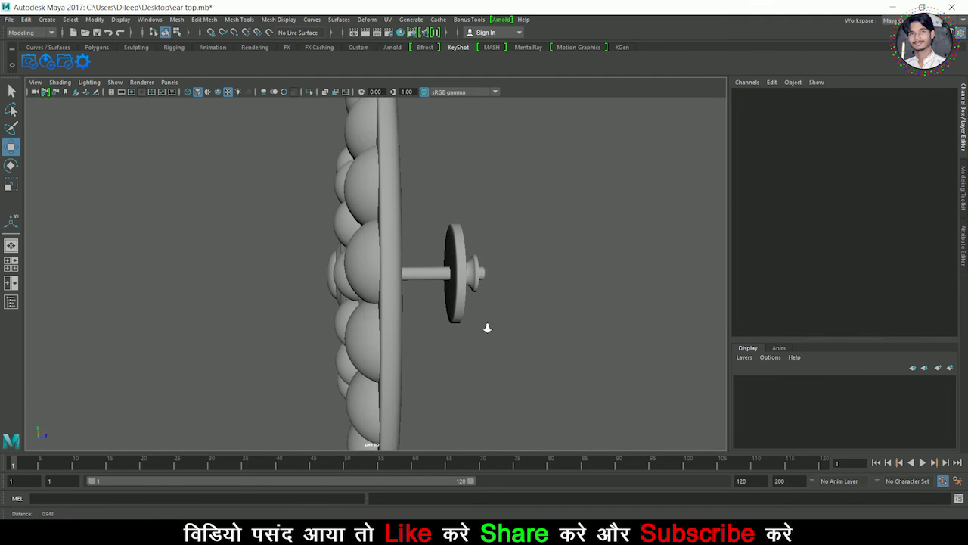
scroll(411, 310, up, 2)
alt+drag(459, 320, 244, 307)
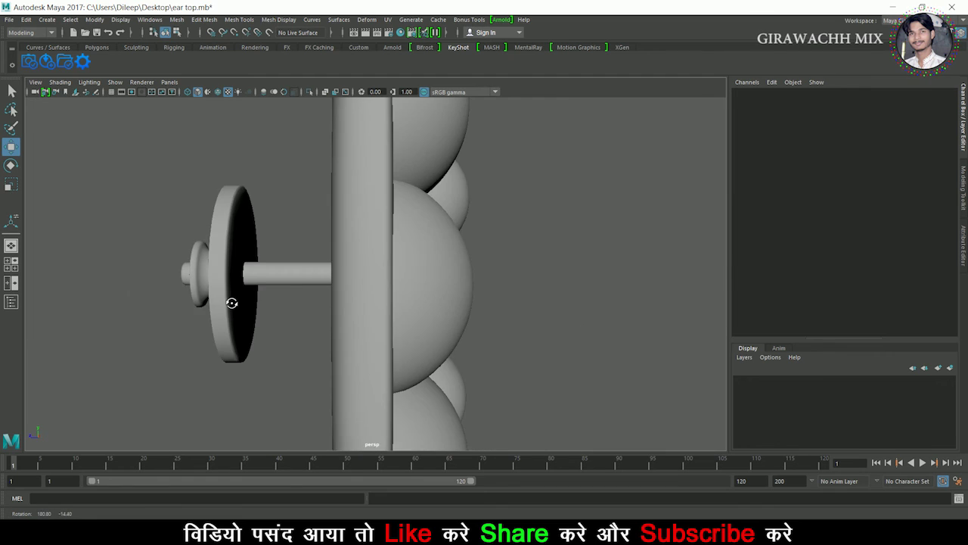